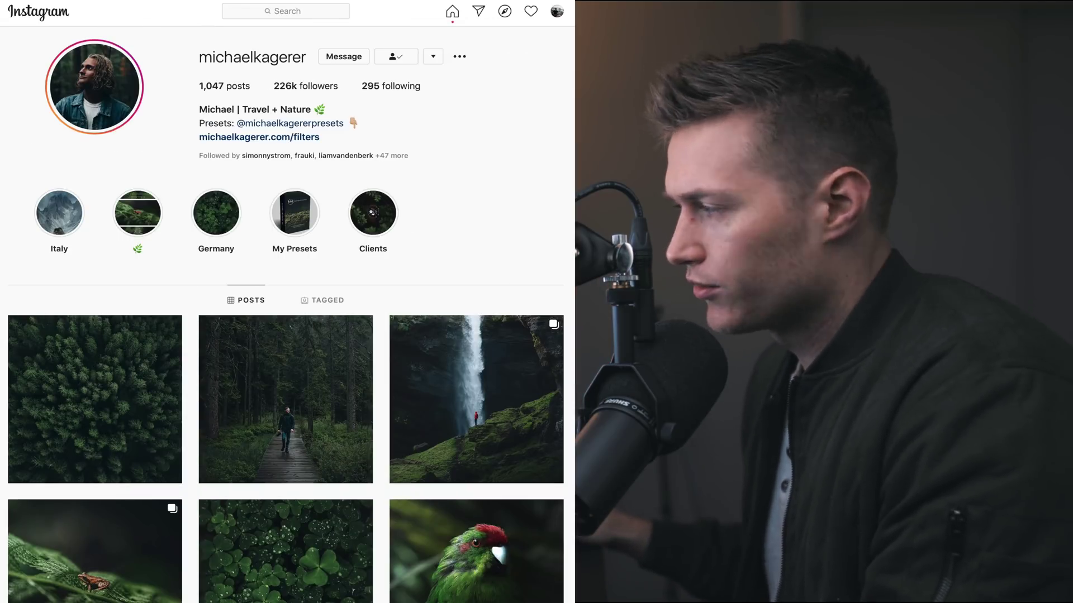
Browse the course profile's photo grid and open the waterfall post.
scroll(286, 313, down, 8)
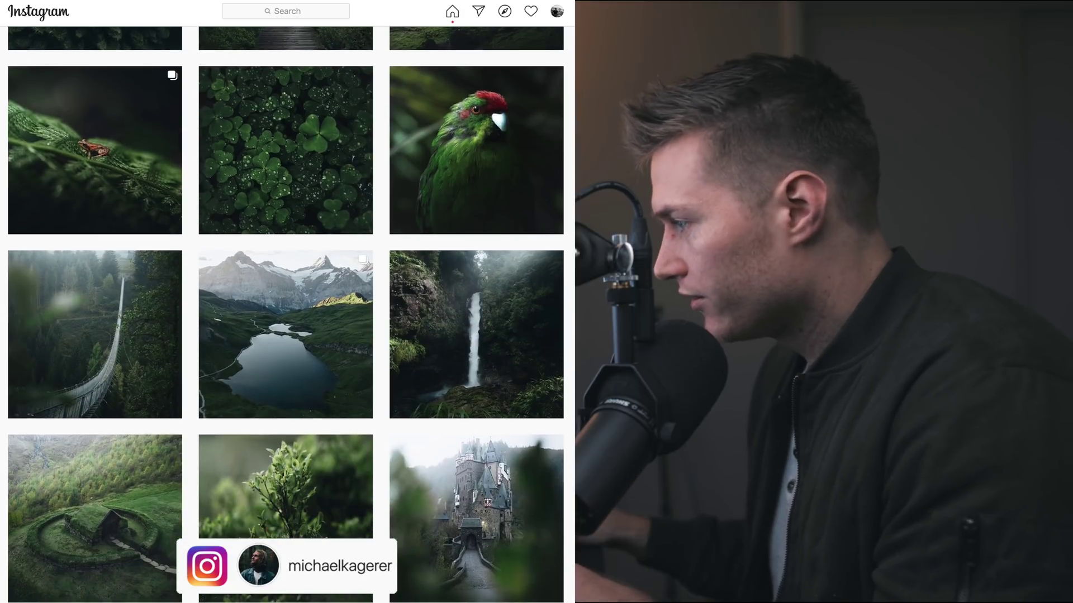
scroll(285, 312, down, 2)
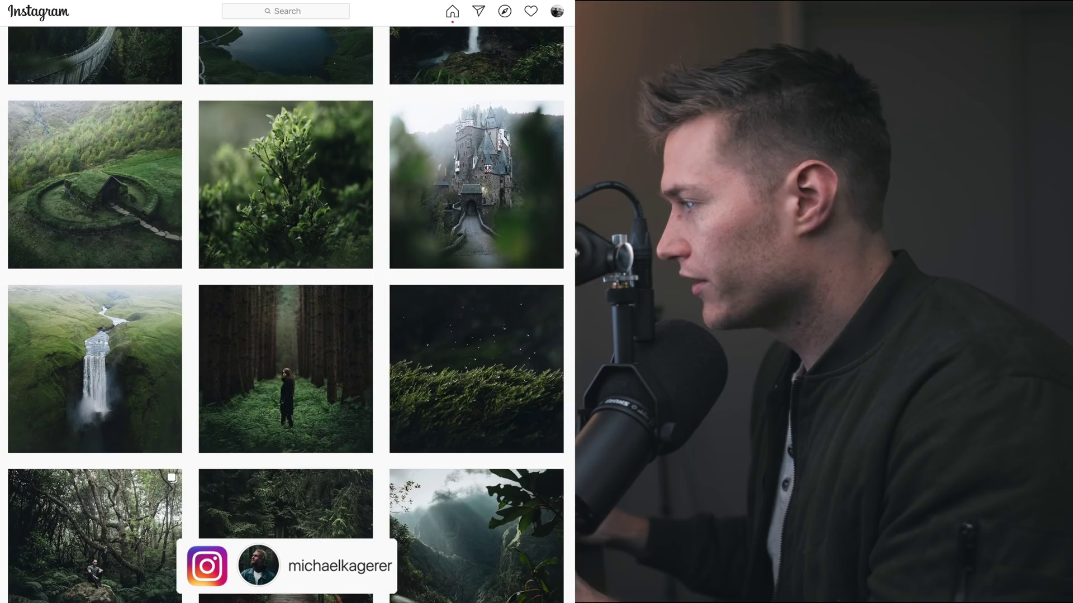
click(478, 369)
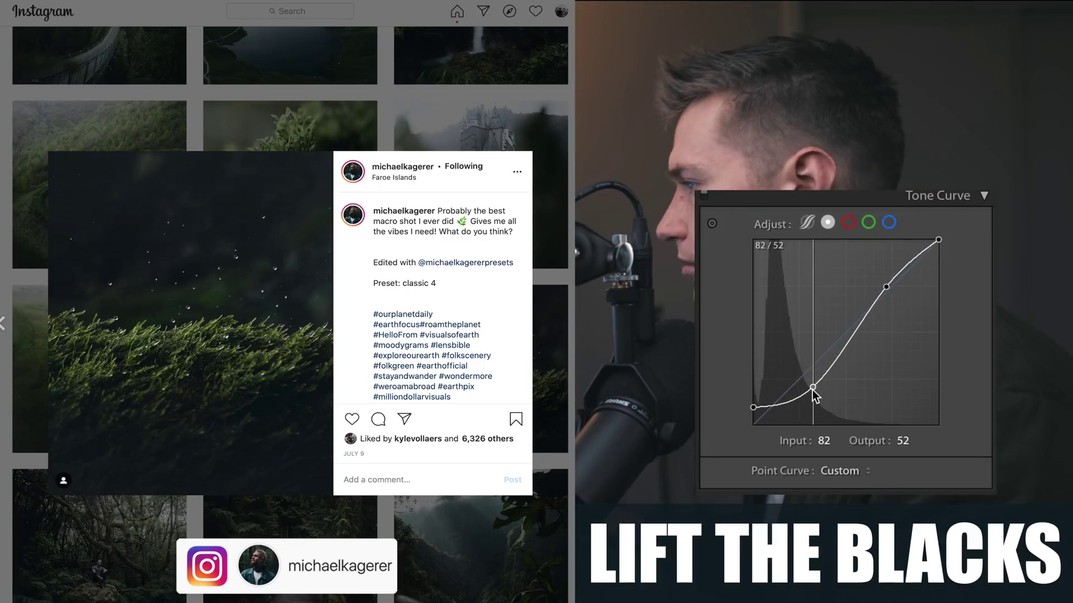
click(562, 280)
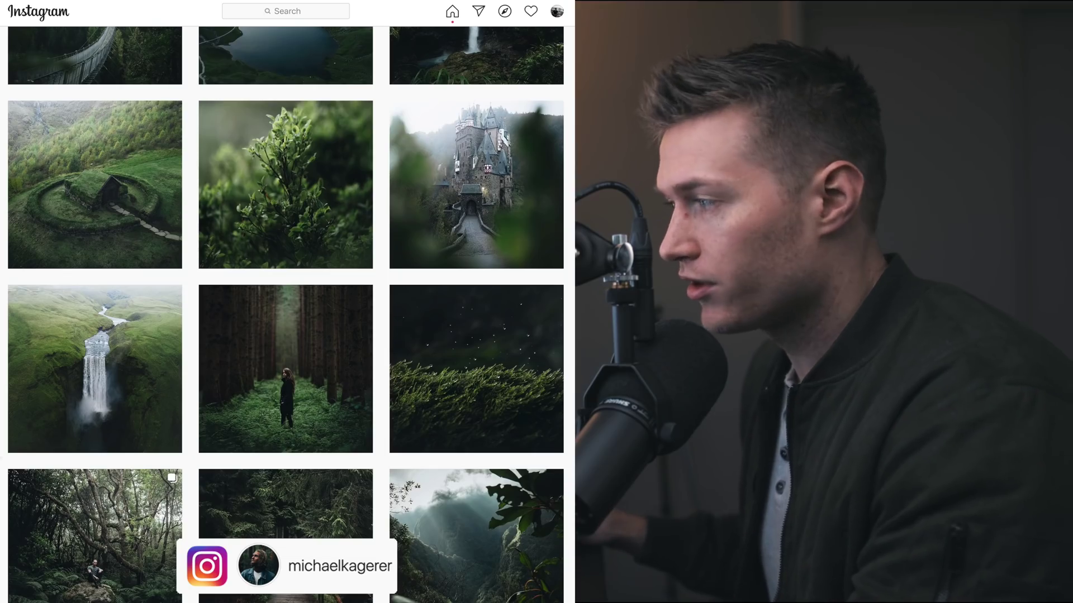
click(72, 403)
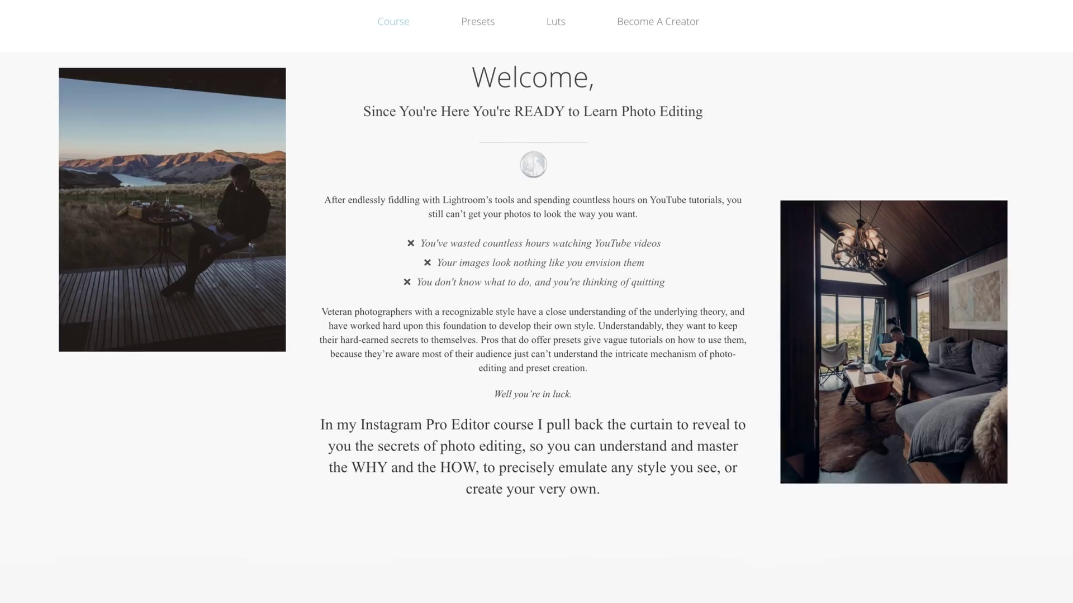
scroll(533, 279, down, 5)
scroll(536, 302, down, 6)
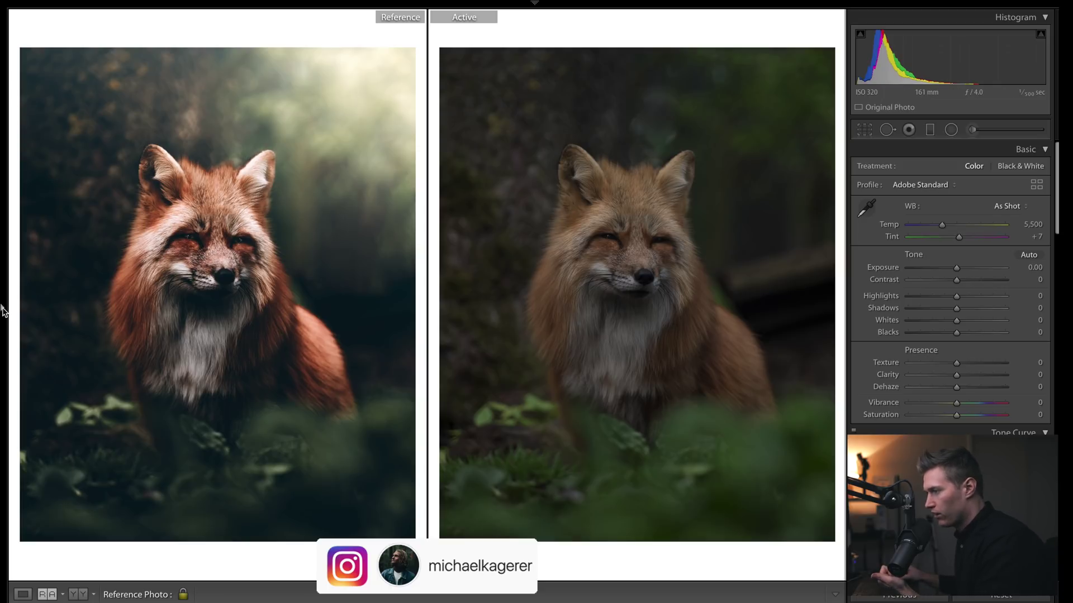
Apply the Classic1 develop preset to the fox photo.
click(2, 307)
scroll(32, 457, up, 15)
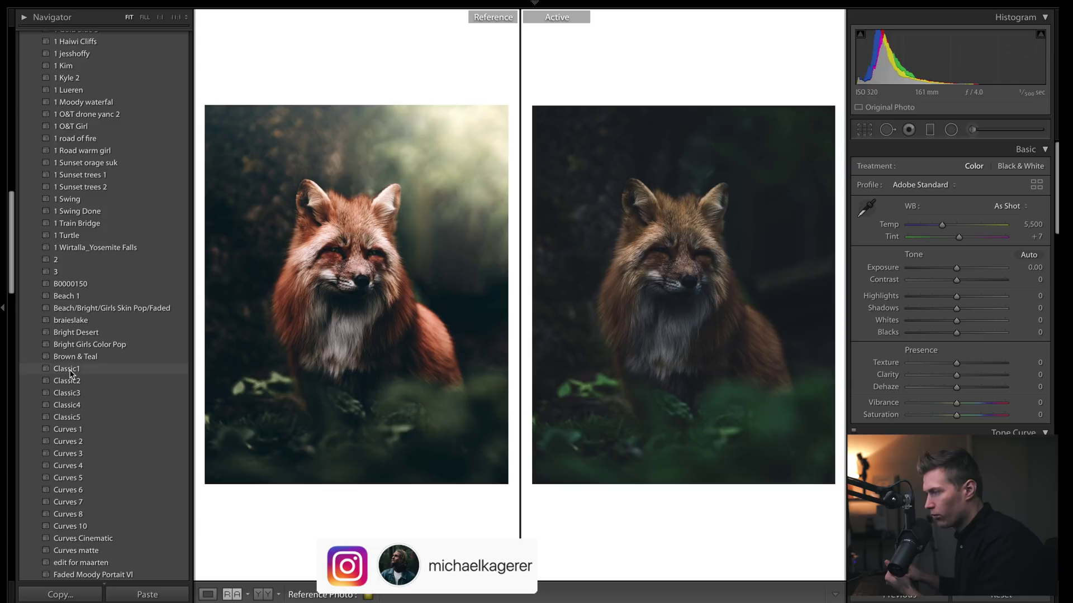
click(67, 368)
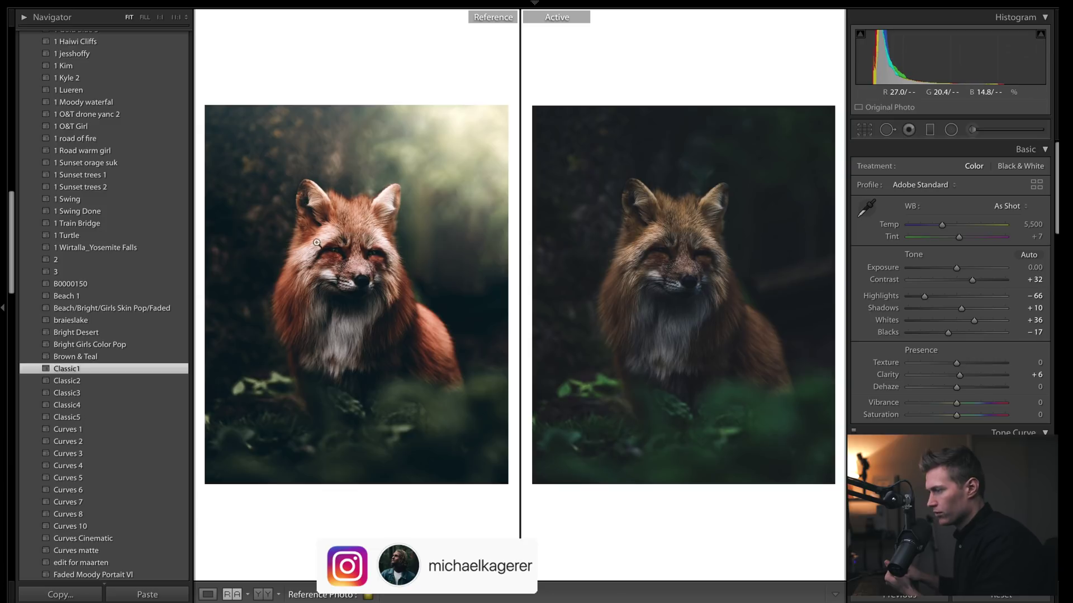
click(3, 307)
Raise Exposure to +0.15 and Shadows to +34 in the Basic panel.
mouse_move(1055, 178)
mouse_down()
mouse_move(1056, 291)
mouse_move(1056, 180)
mouse_up()
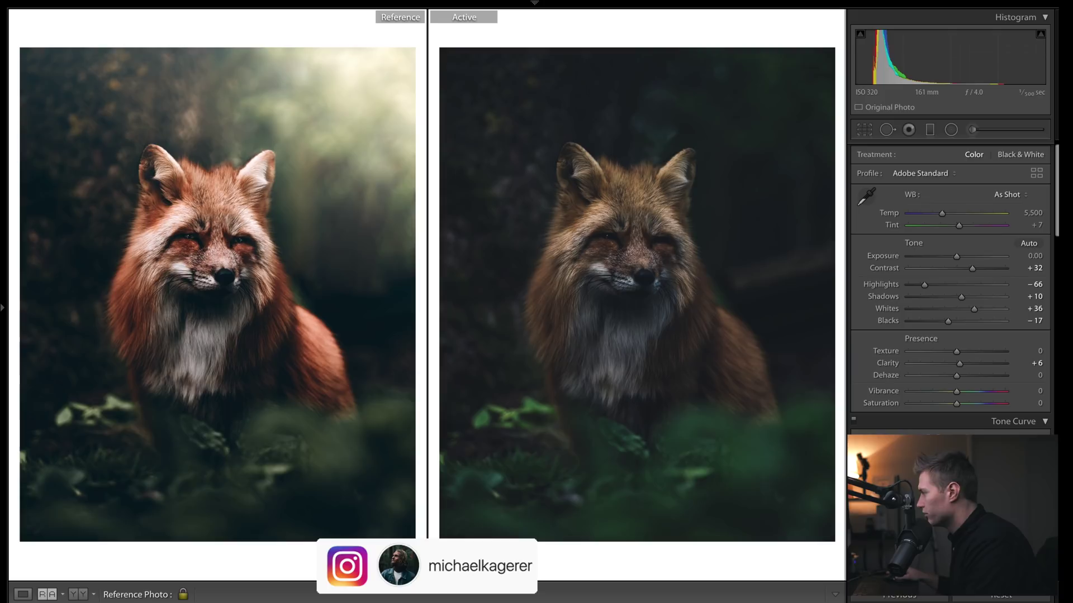
drag(955, 256, 956, 260)
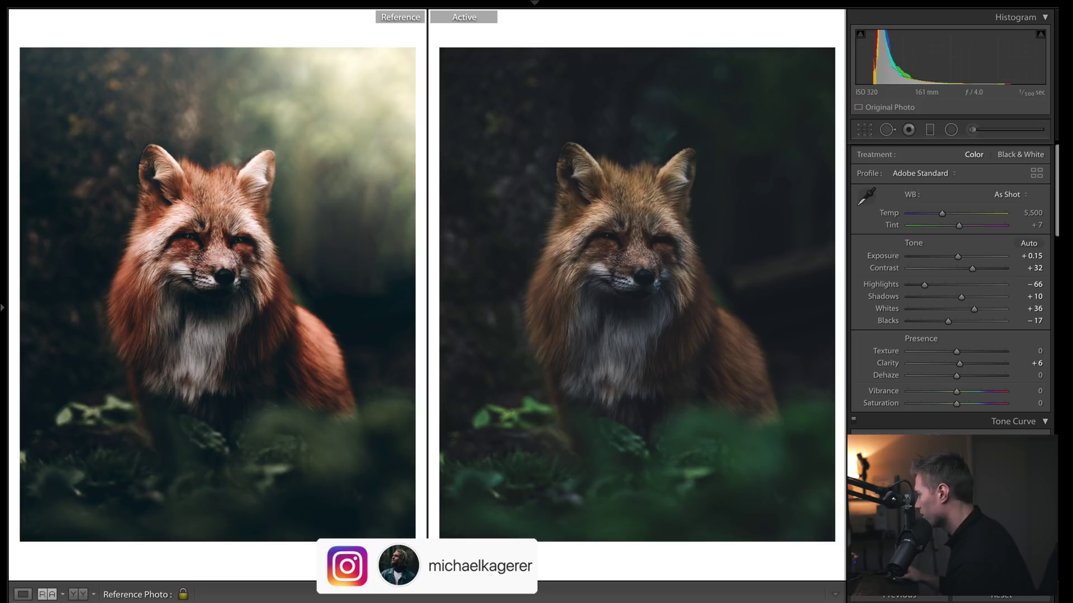
drag(961, 297, 970, 304)
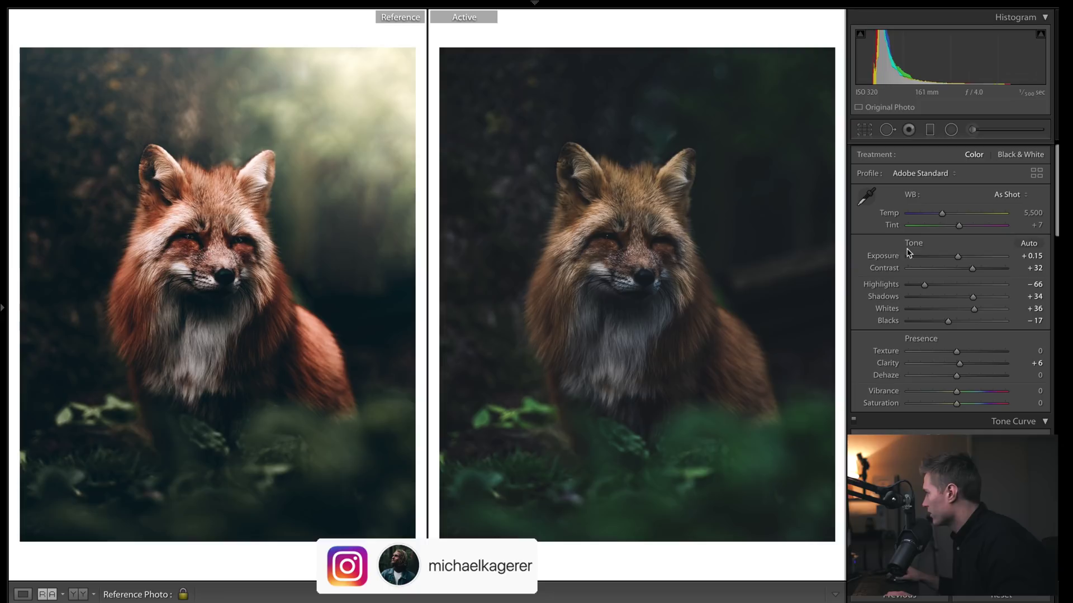
scroll(965, 274, down, 3)
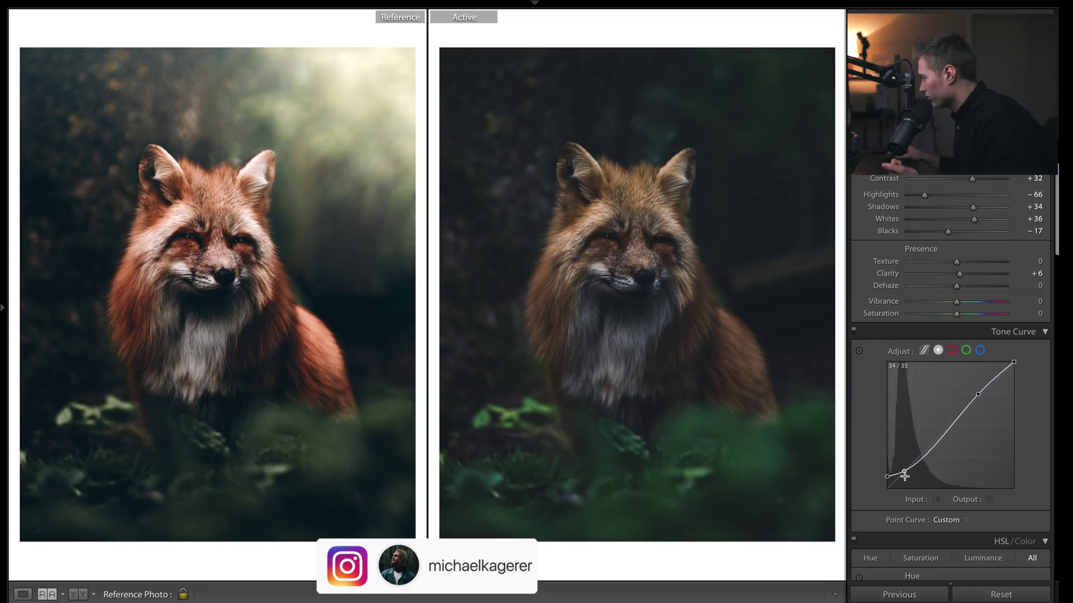
Move the tone-curve shadow point to Input 82 / Output 52; set Contrast 0, Saturation +10, Exposure +0.60.
drag(904, 473, 929, 468)
drag(972, 179, 959, 185)
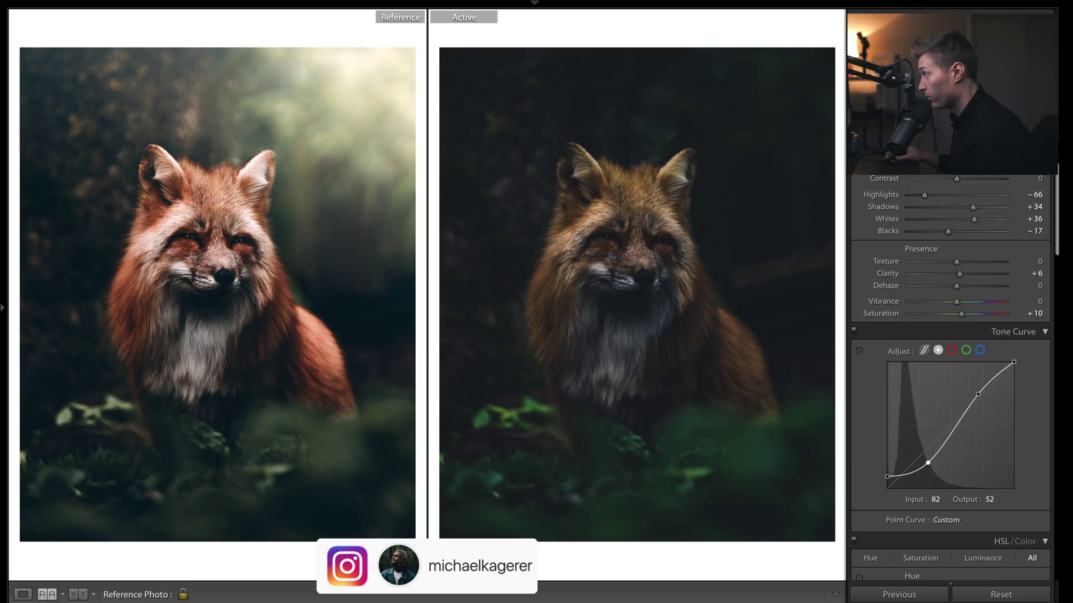
scroll(1056, 190, up, 3)
drag(957, 269, 964, 271)
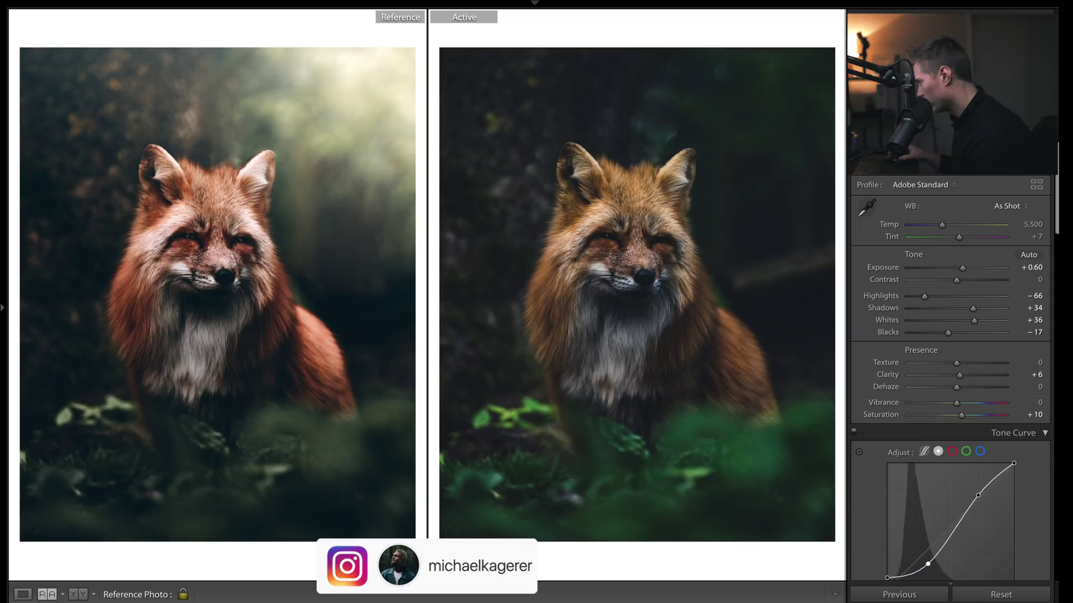
Shift the Green hue toward olive and mute Green, Yellow and Red saturation, Red to −63.
scroll(1055, 180, down, 10)
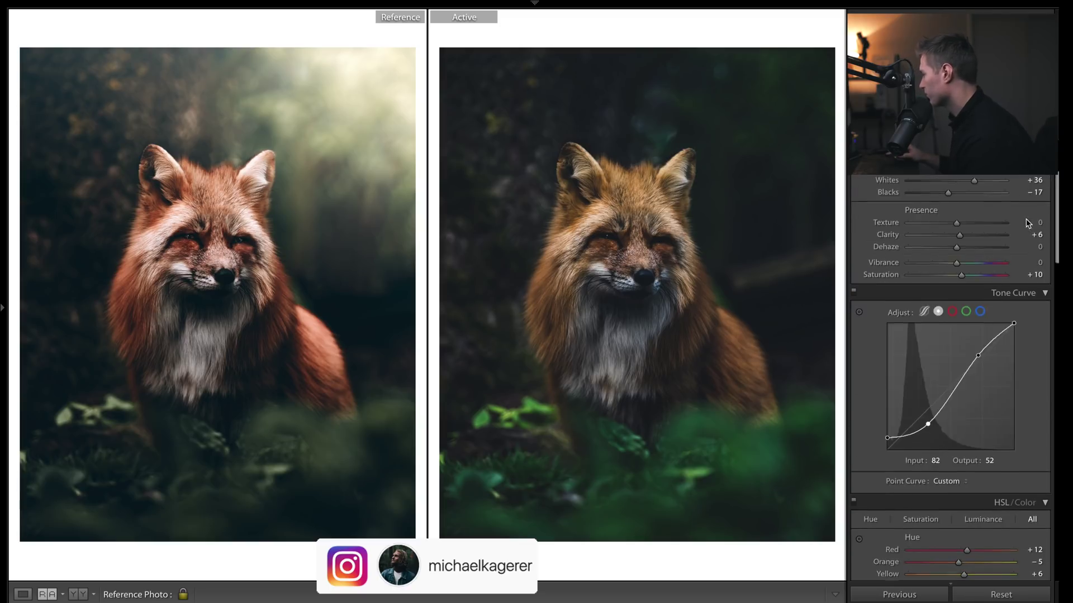
scroll(1042, 254, down, 5)
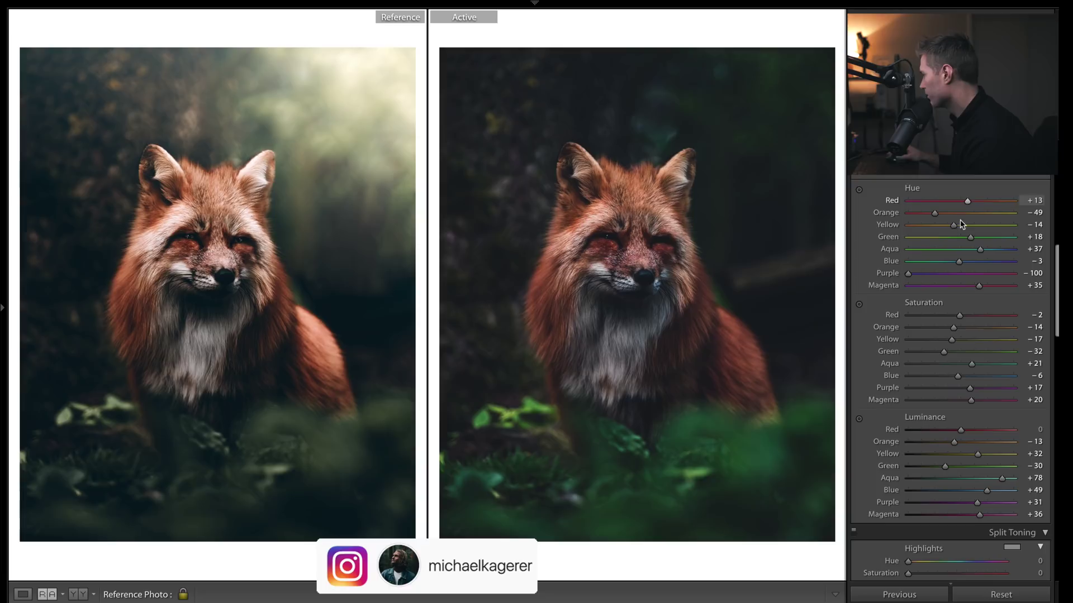
drag(971, 237, 926, 240)
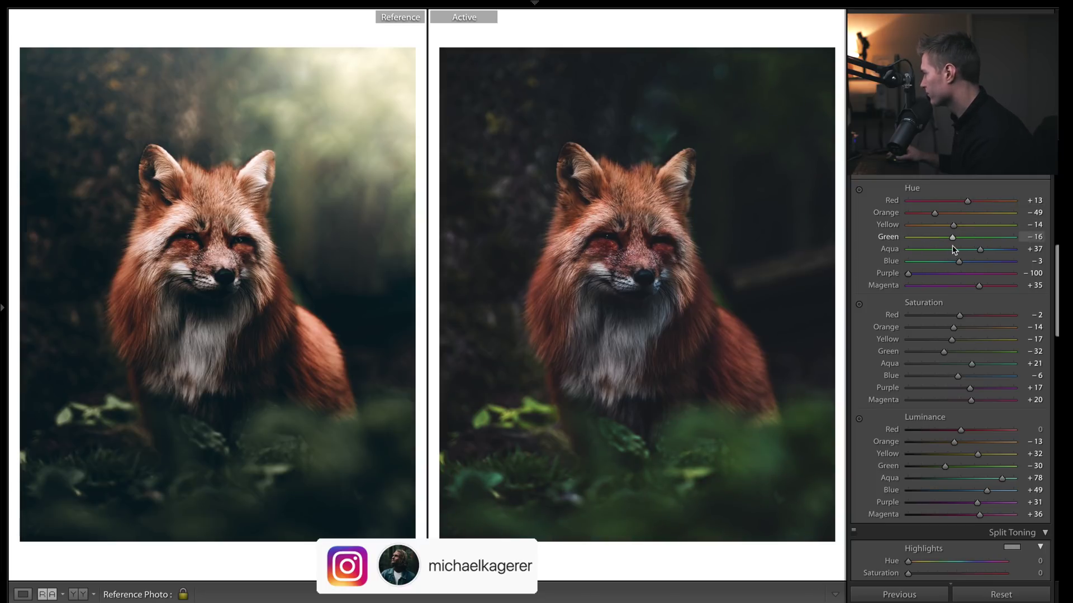
scroll(1024, 282, down, 1)
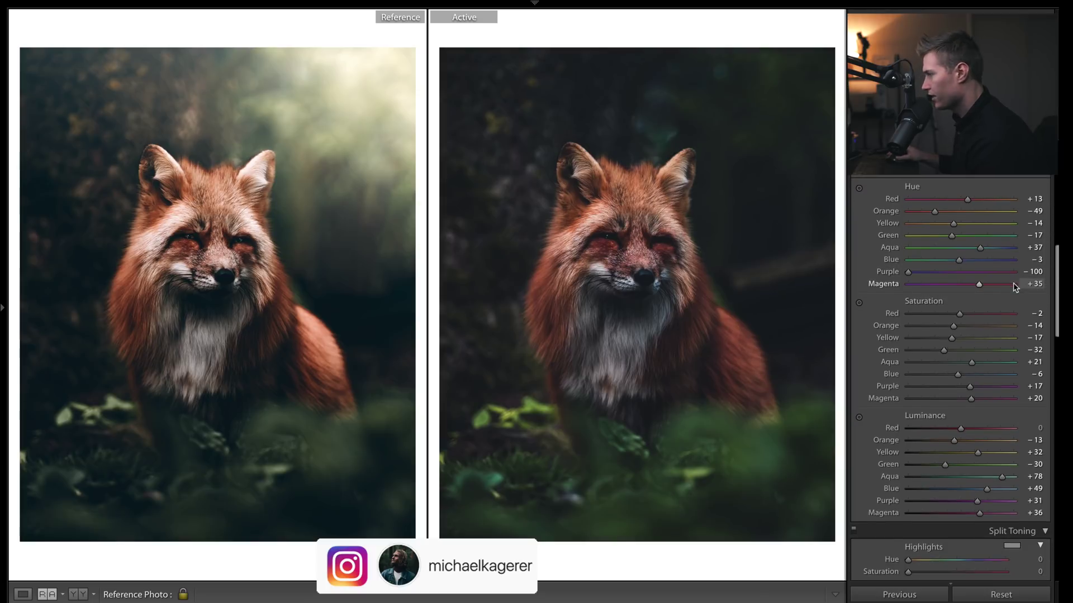
click(930, 350)
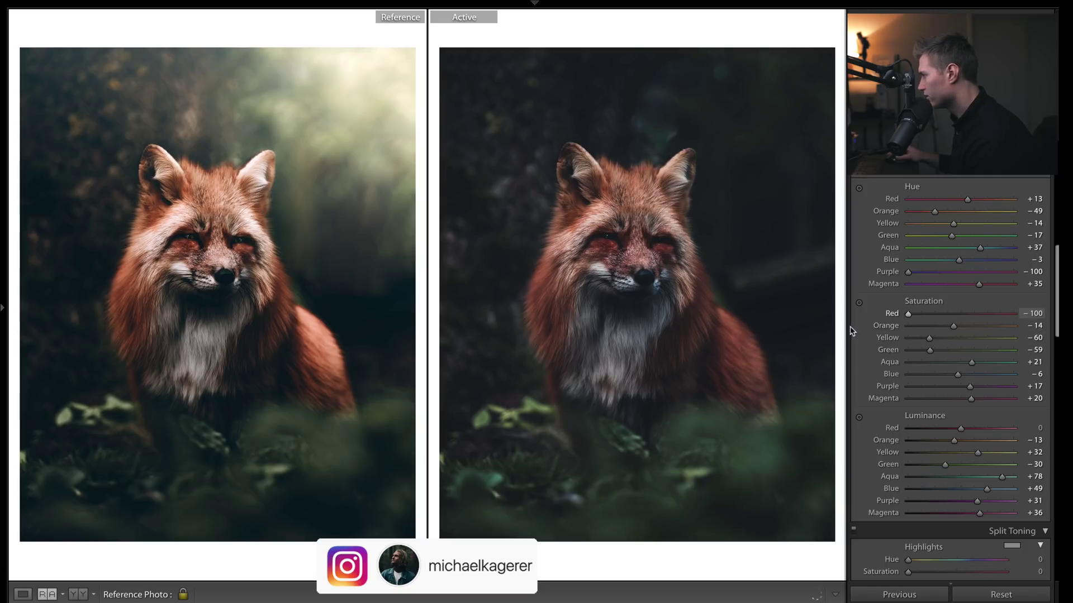
click(928, 314)
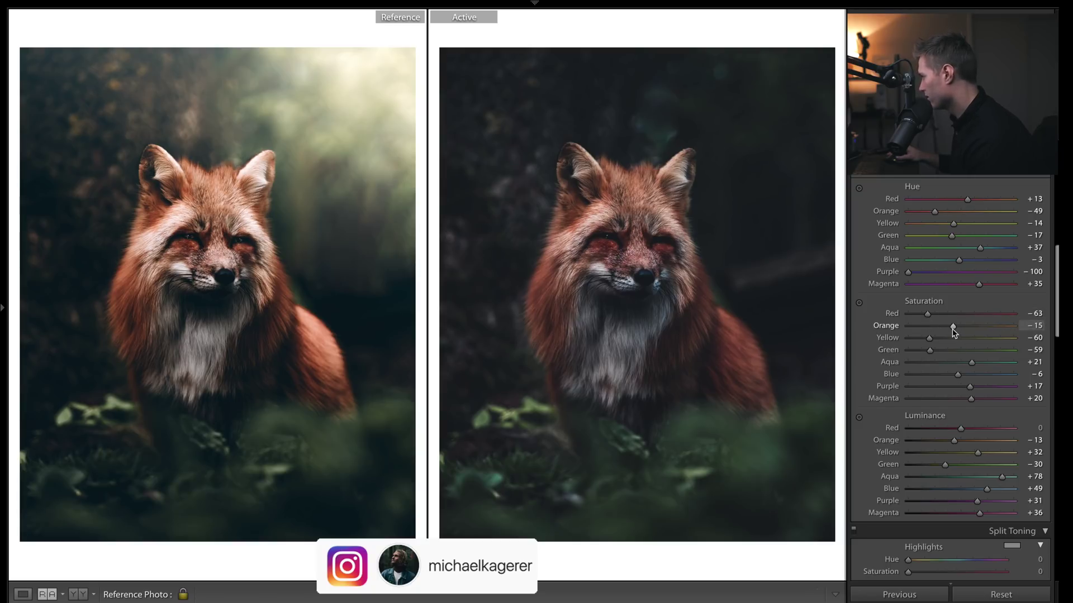
drag(1055, 292, 1057, 250)
scroll(969, 366, down, 5)
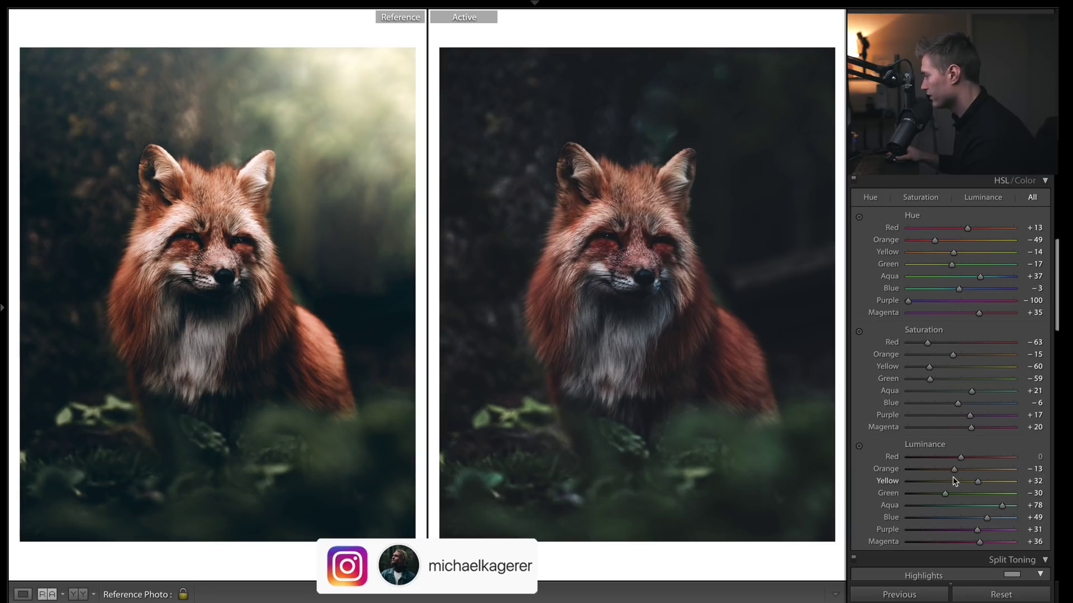
Darken Orange luminance, raise Yellow luminance to +91 and set Green luminance to 0.
drag(953, 471, 929, 476)
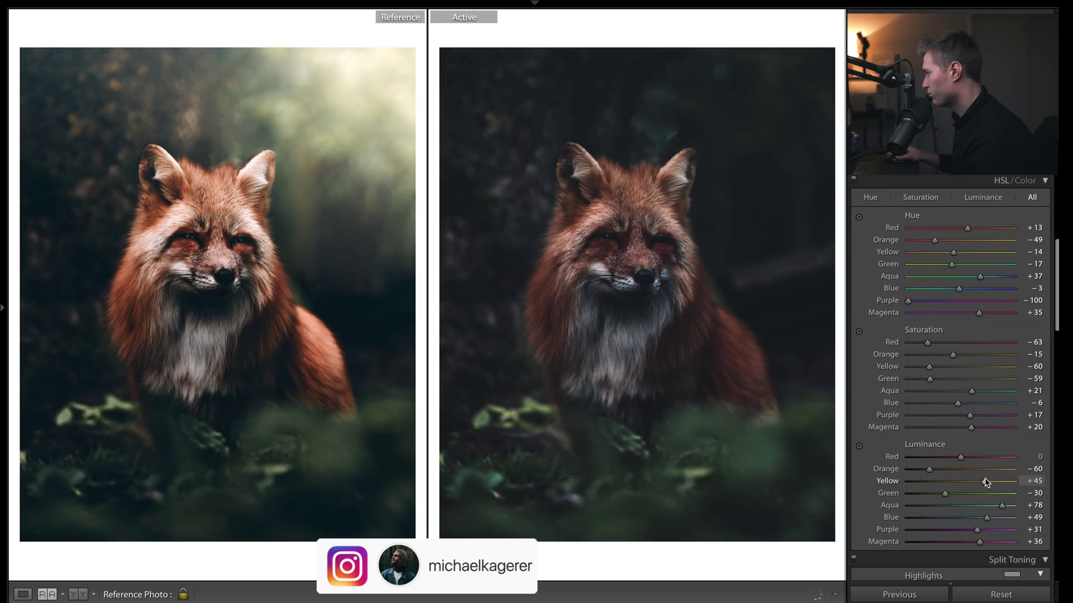
drag(998, 481, 1037, 484)
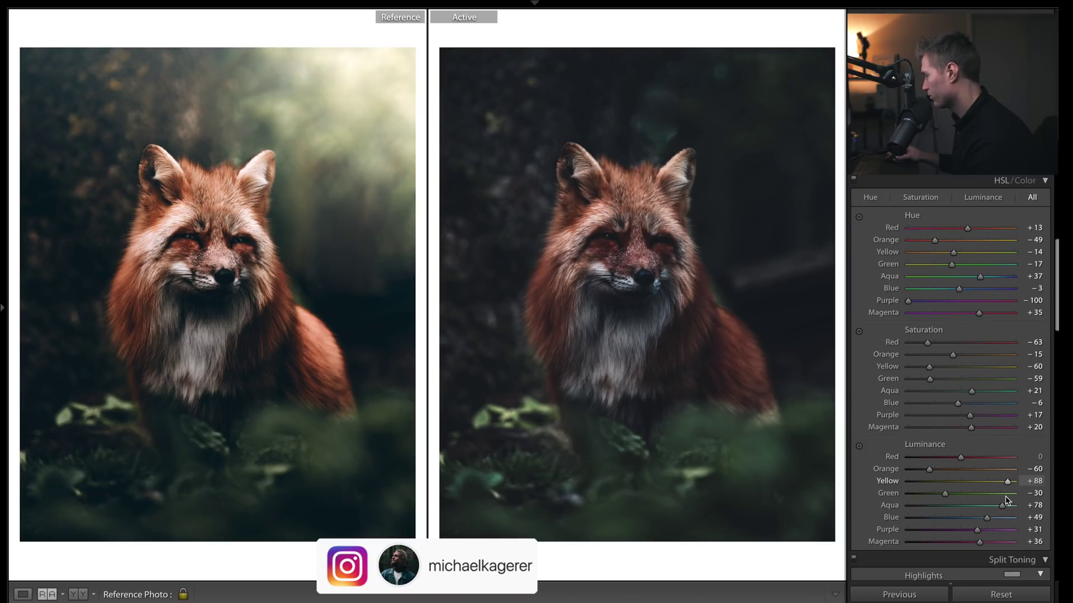
drag(945, 494, 963, 495)
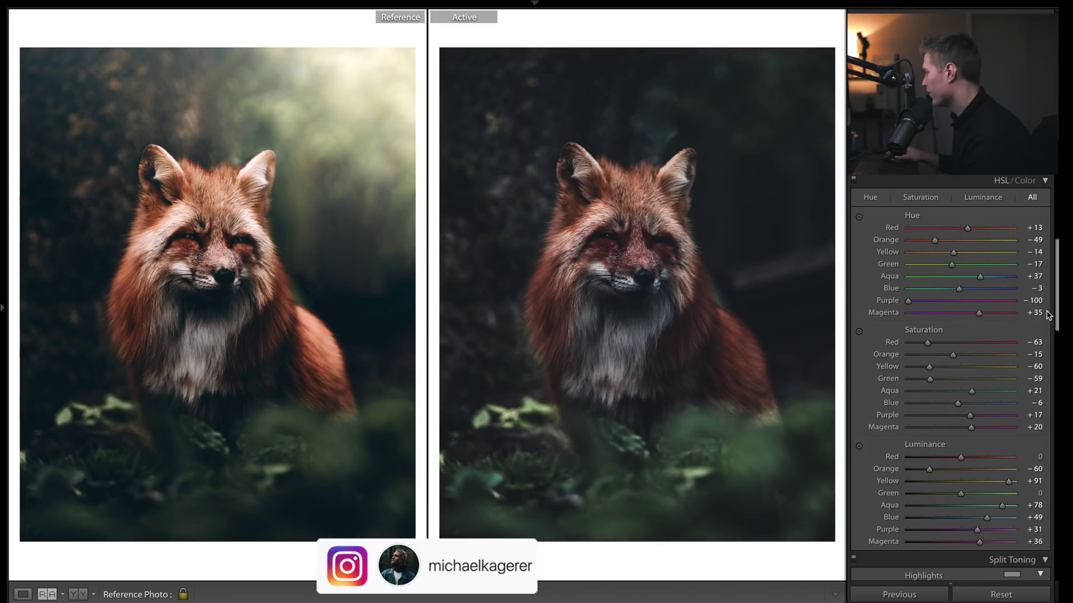
scroll(961, 499, up, 10)
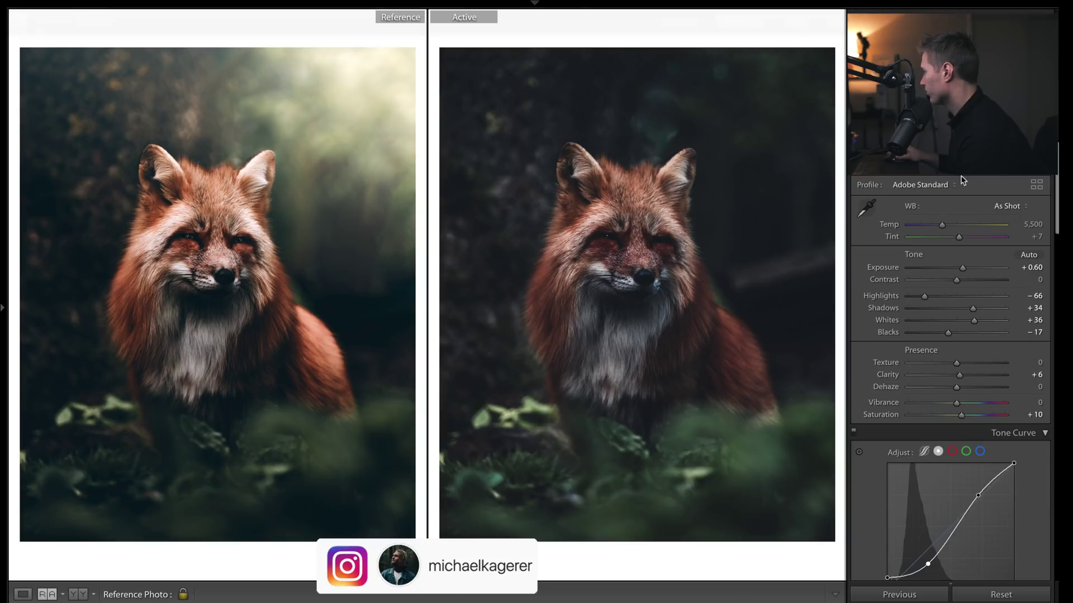
Draw a large upper-right radial mask set to Exposure 1.85 and Clarity −88.
key(shift+m)
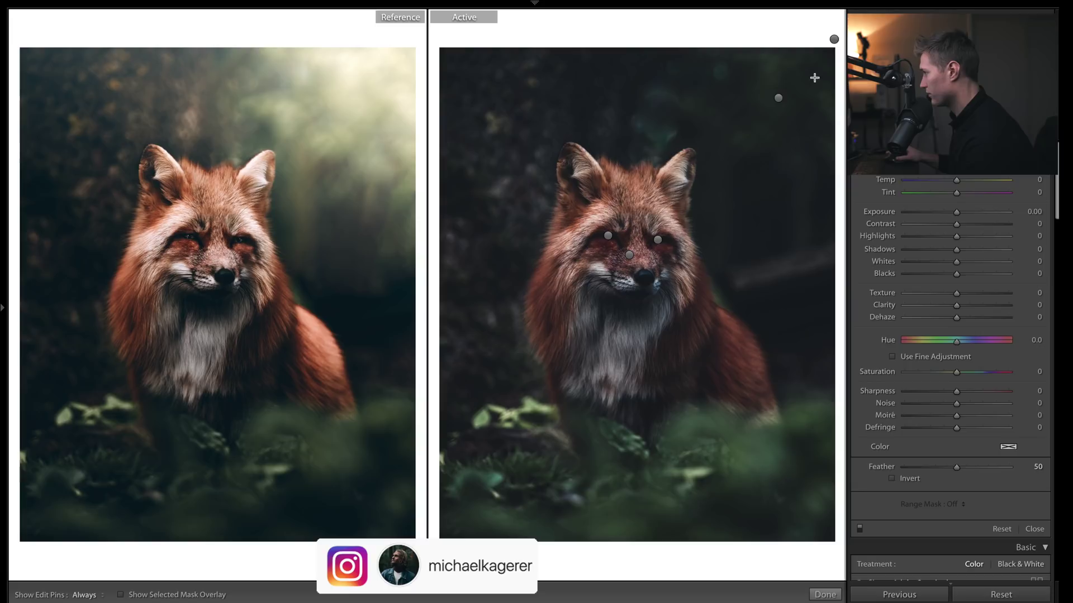
drag(781, 100, 474, 299)
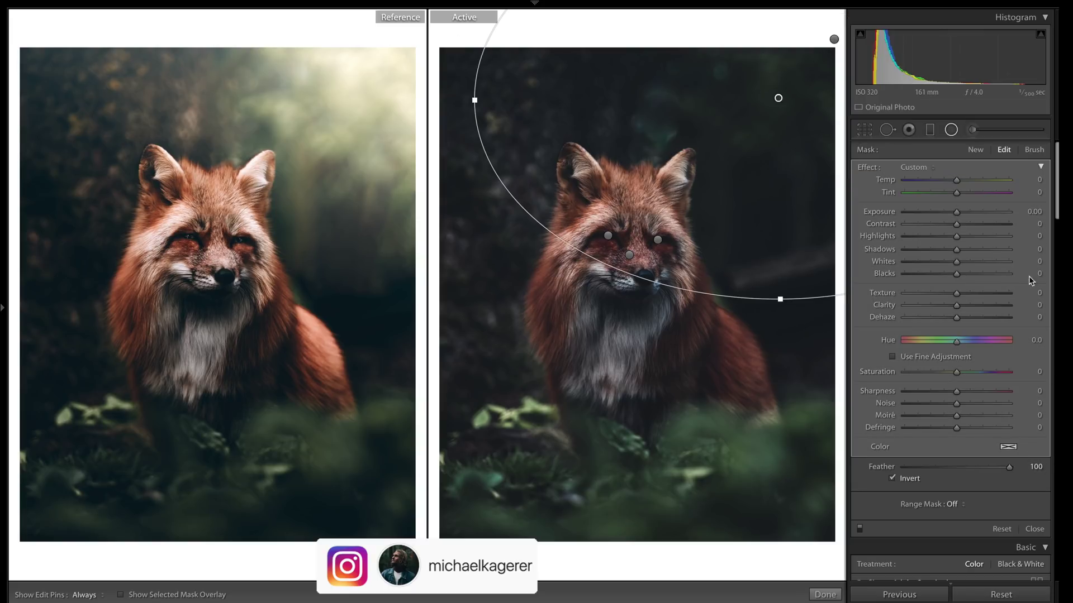
drag(956, 180, 963, 183)
drag(956, 211, 980, 213)
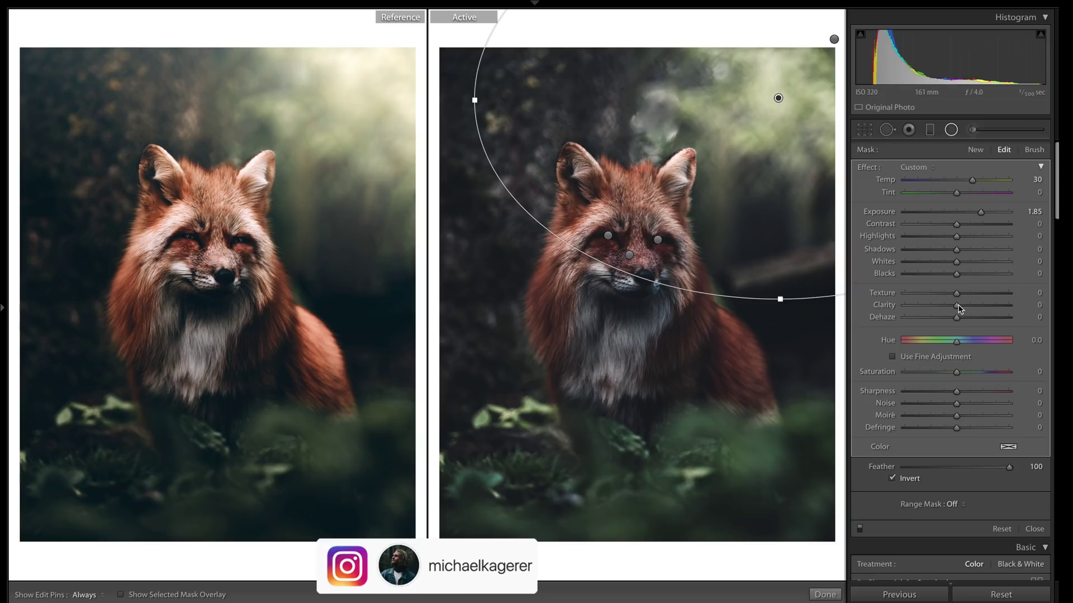
mouse_move(957, 305)
mouse_down()
mouse_move(911, 308)
mouse_move(951, 324)
mouse_up()
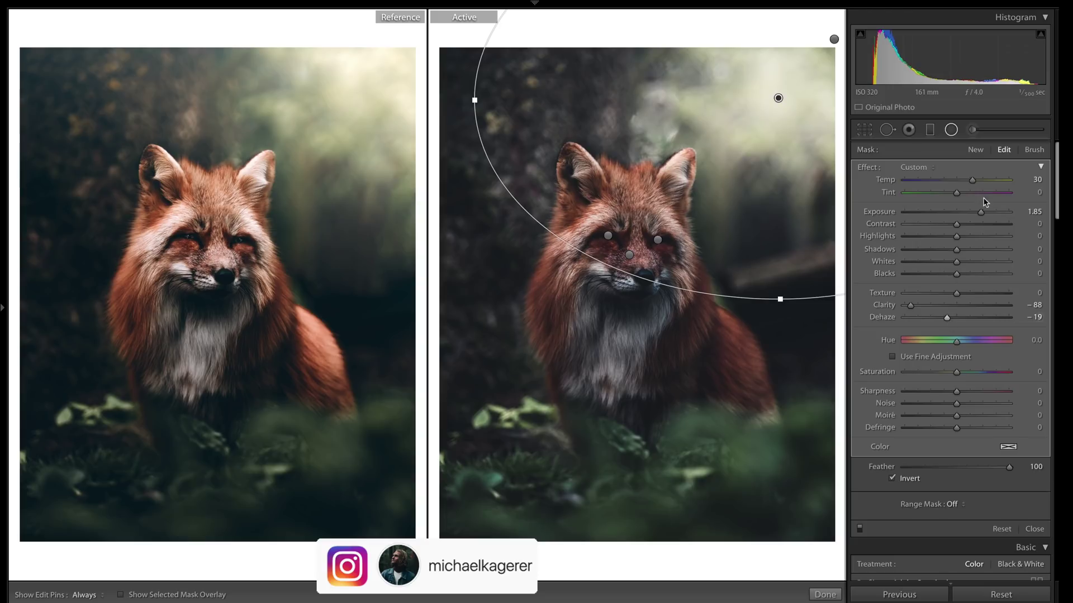
Set the second background mask to Temp 24, Clarity −100, Saturation 0, Exposure −0.41.
click(834, 40)
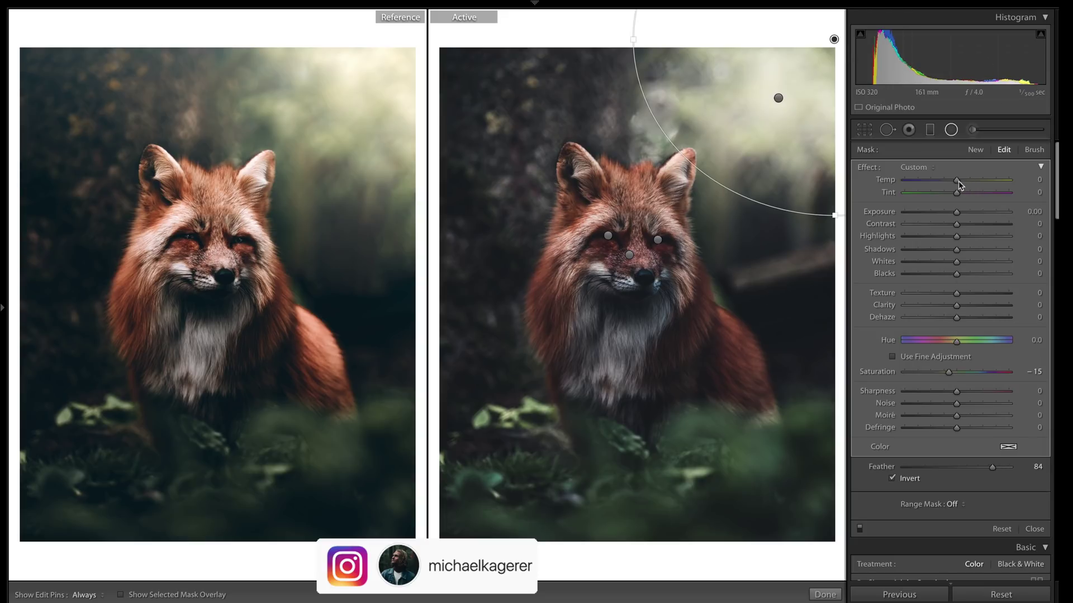
drag(956, 182, 968, 187)
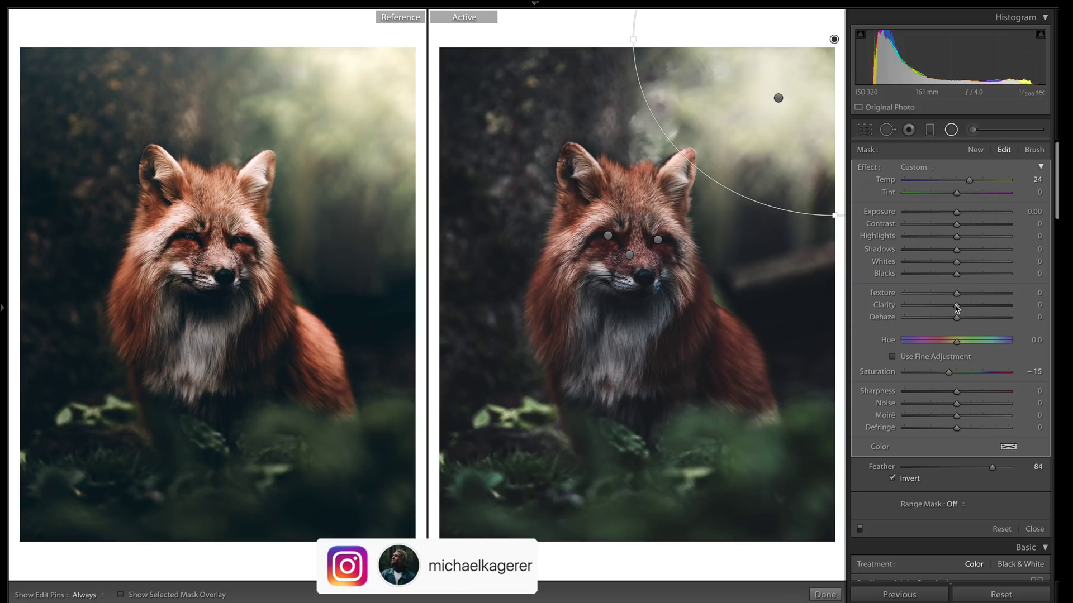
drag(956, 306, 886, 305)
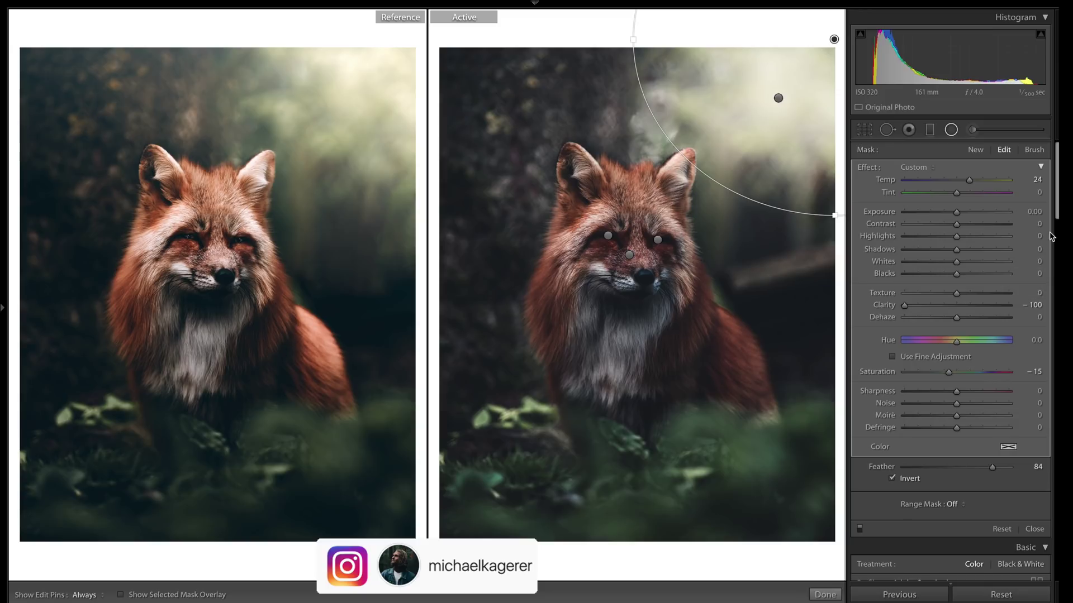
double_click(948, 372)
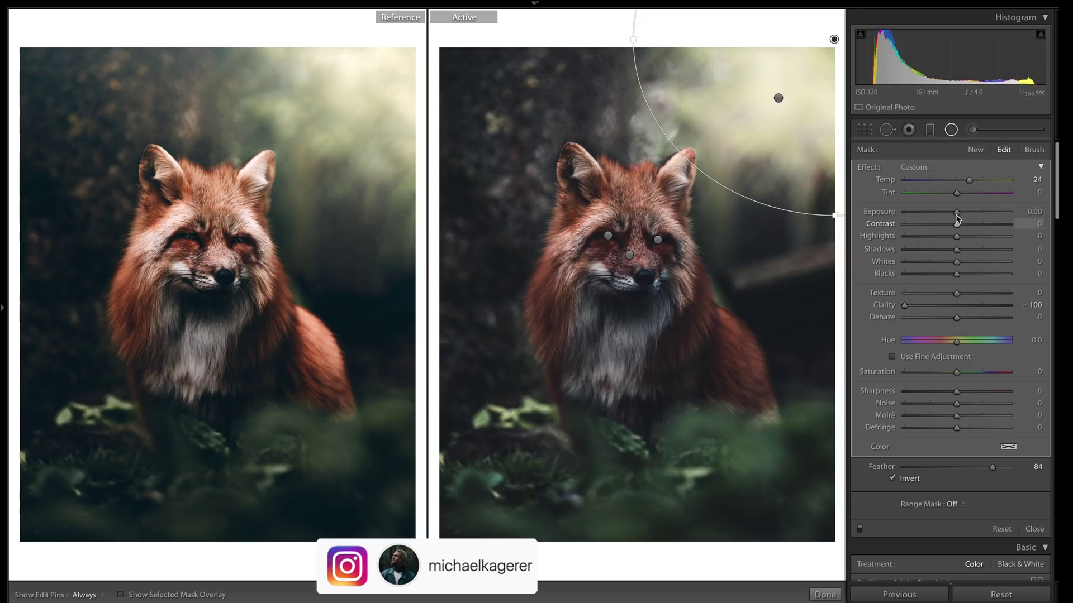
drag(956, 212, 952, 216)
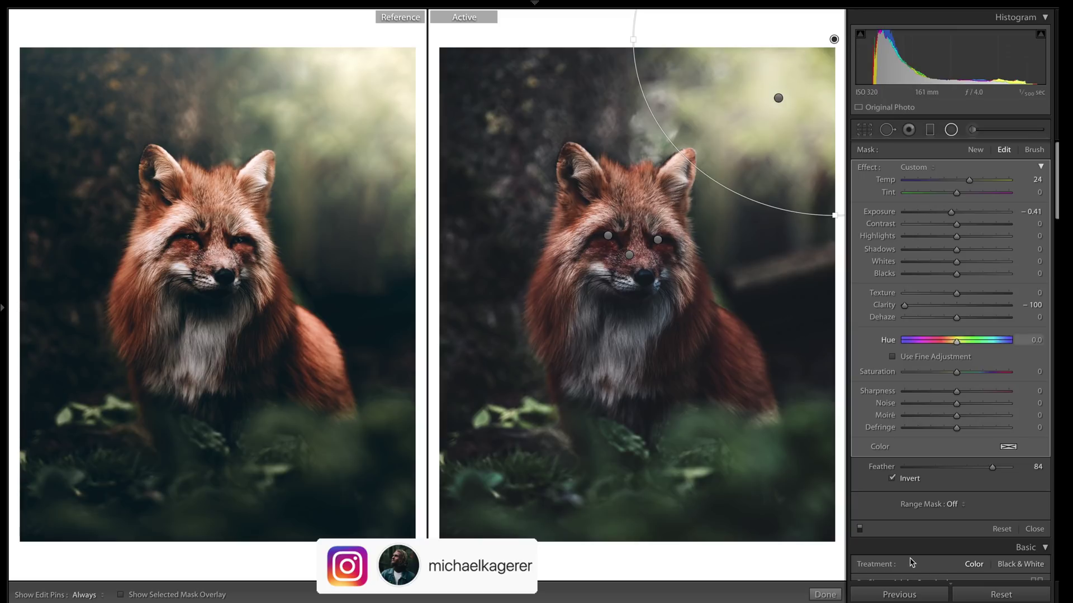
click(824, 594)
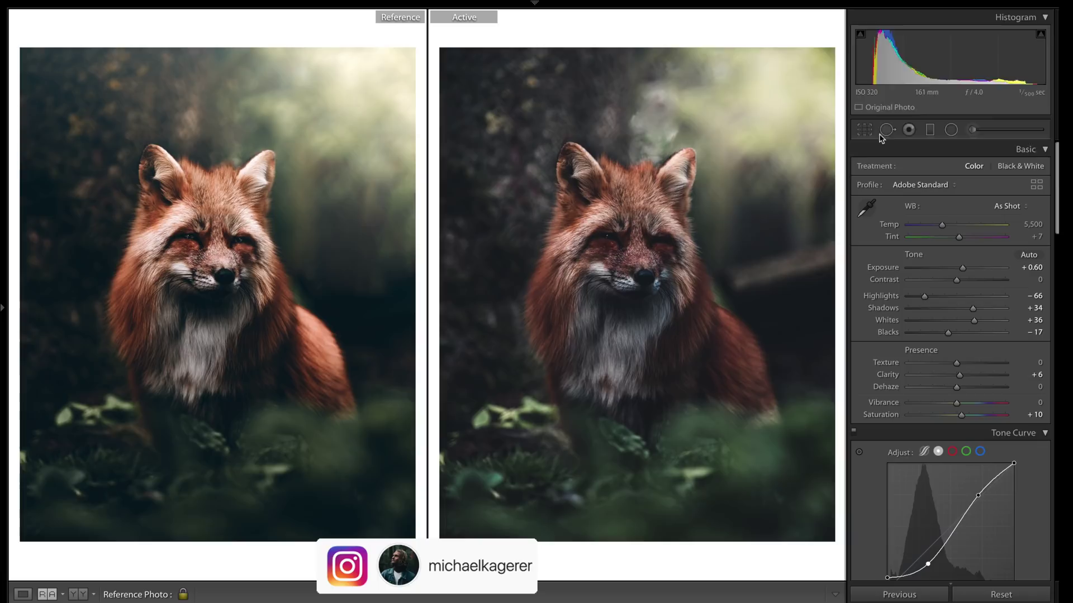
Raise the fox-face radial mask's Exposure to +0.23, keeping its Sharpness at 30.
key(shift+m)
click(631, 254)
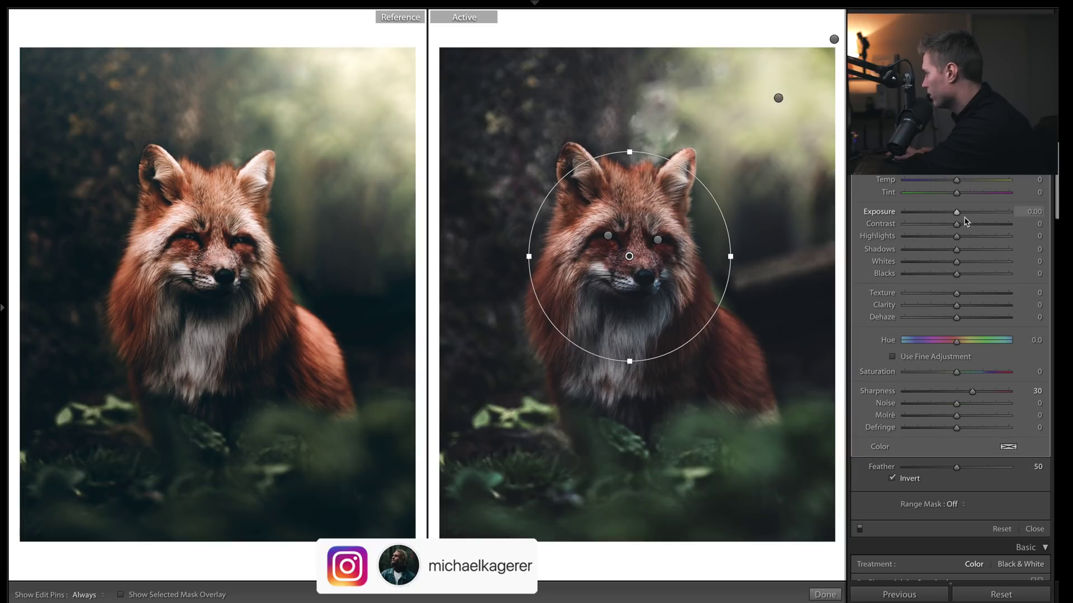
drag(957, 217, 960, 216)
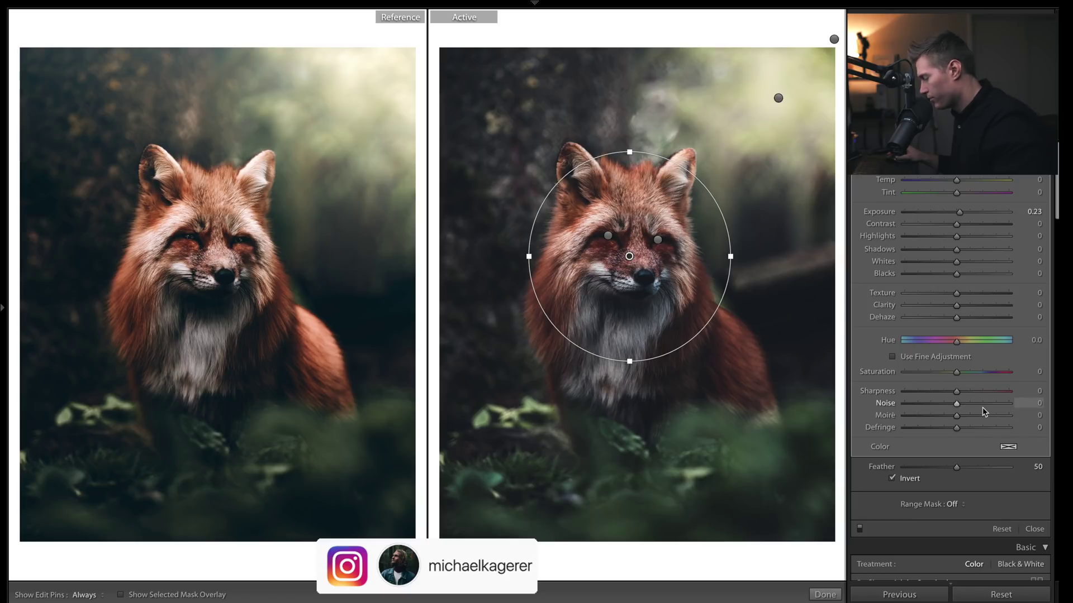
key(ctrl+z)
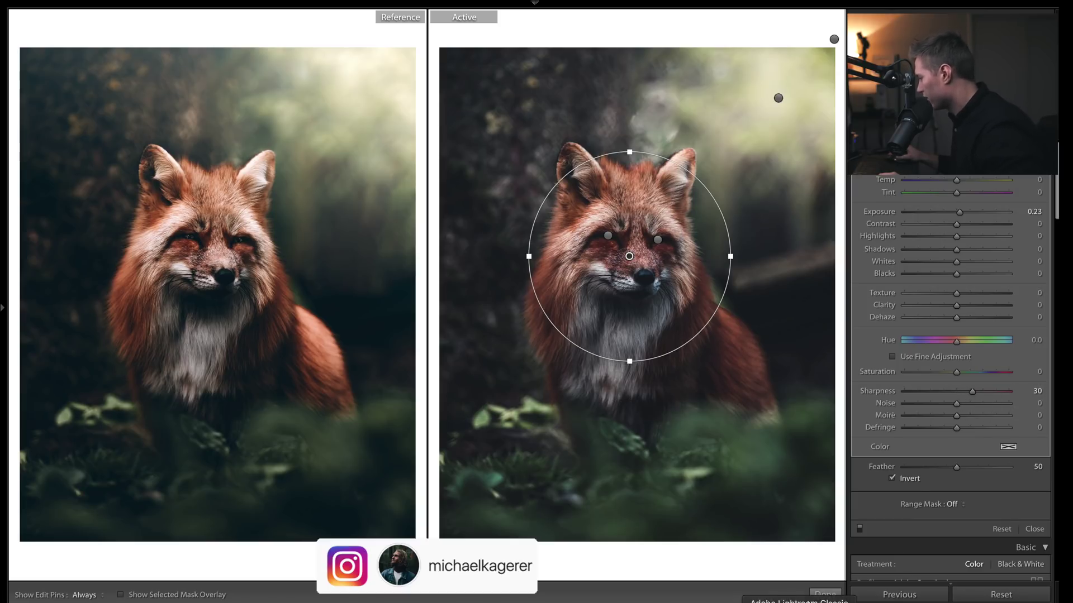
click(825, 595)
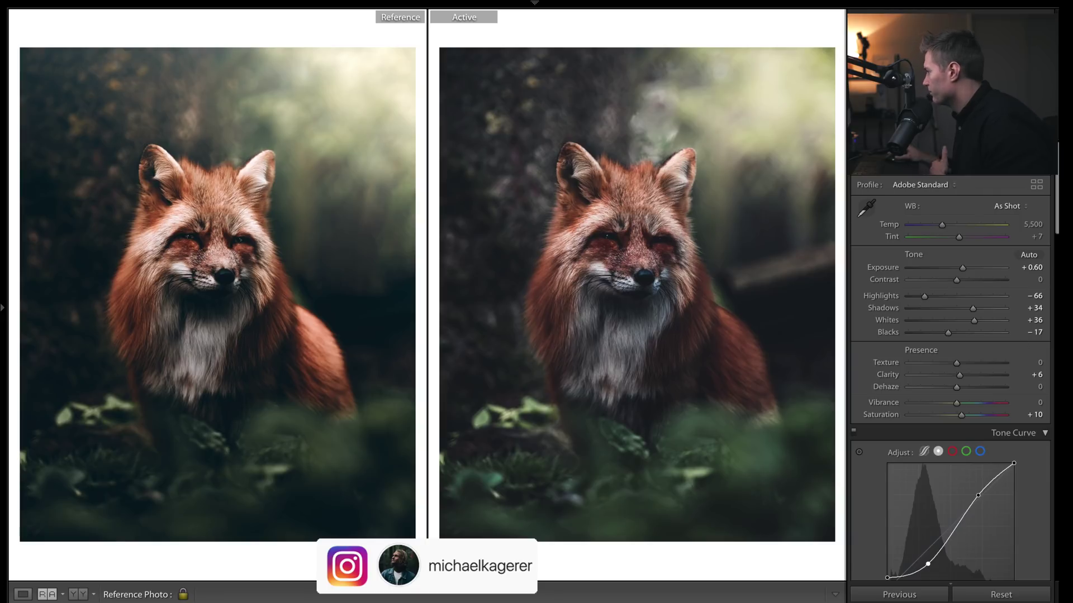
Uncheck Enable Profile Corrections in the Lens Corrections panel.
scroll(1049, 367, down, 10)
scroll(1048, 367, down, 4)
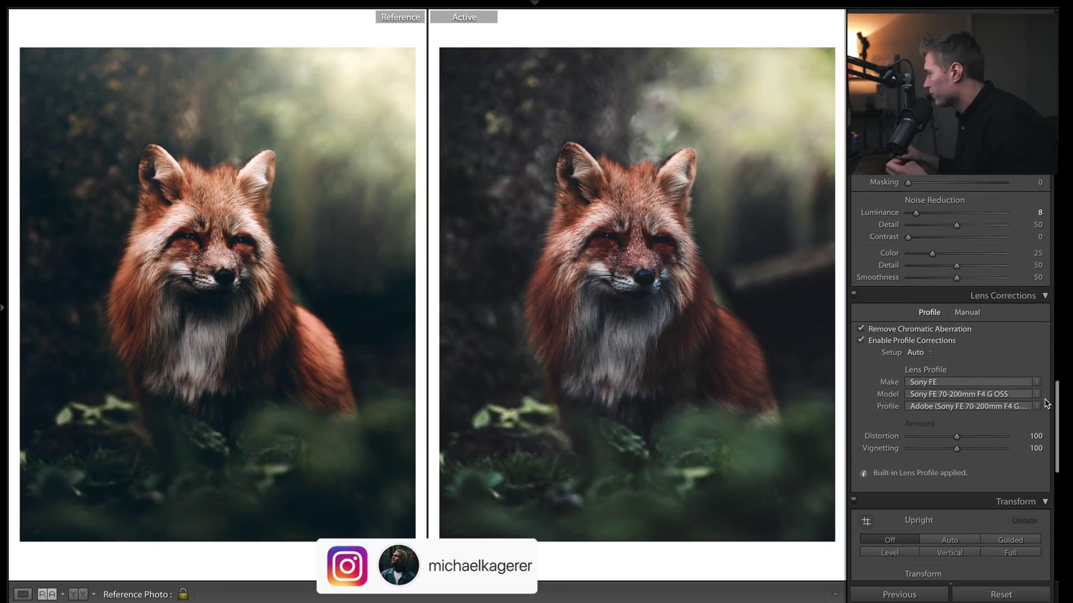
click(860, 319)
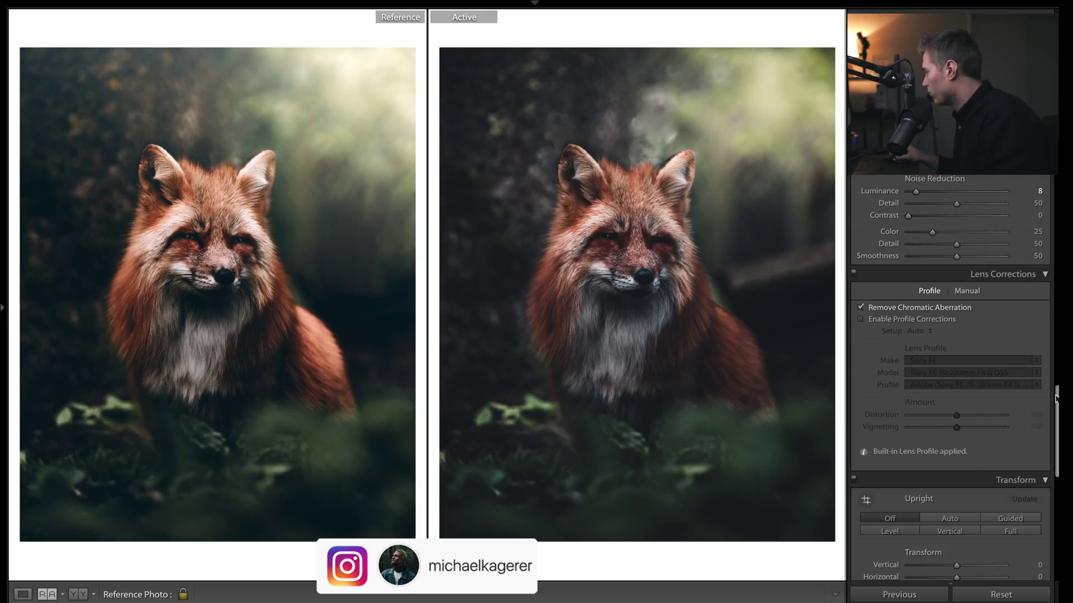
scroll(1056, 398, down, 5)
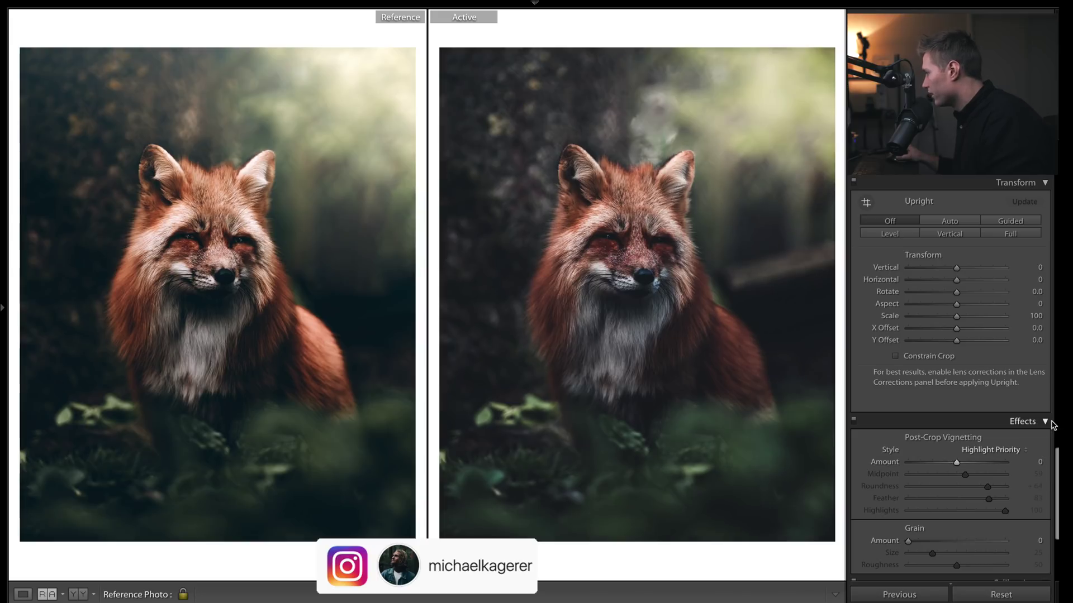
scroll(1054, 479, up, 5)
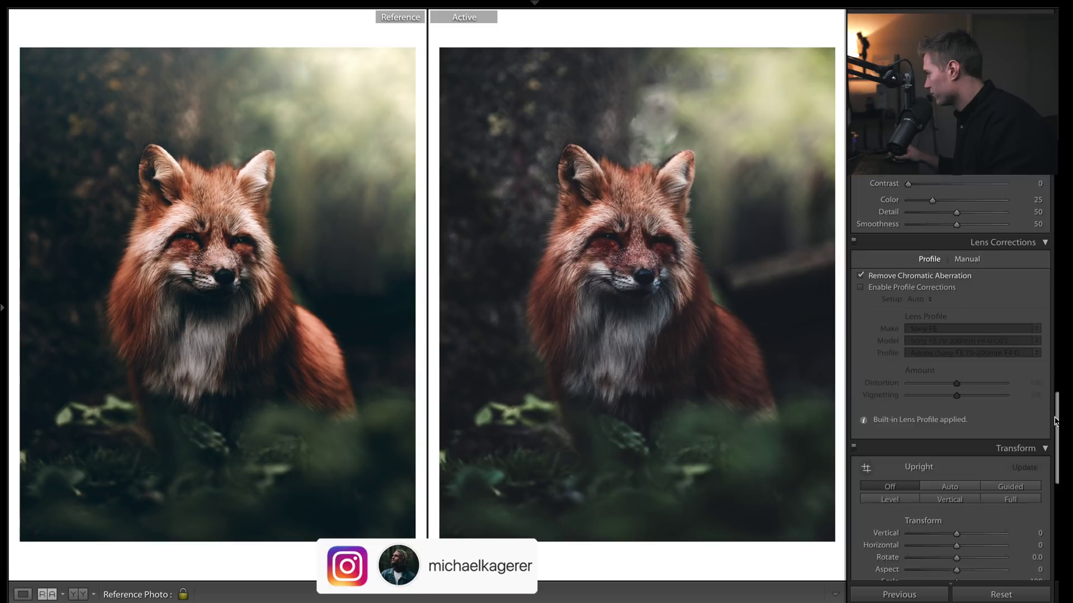
scroll(995, 217, down, 5)
scroll(995, 216, up, 20)
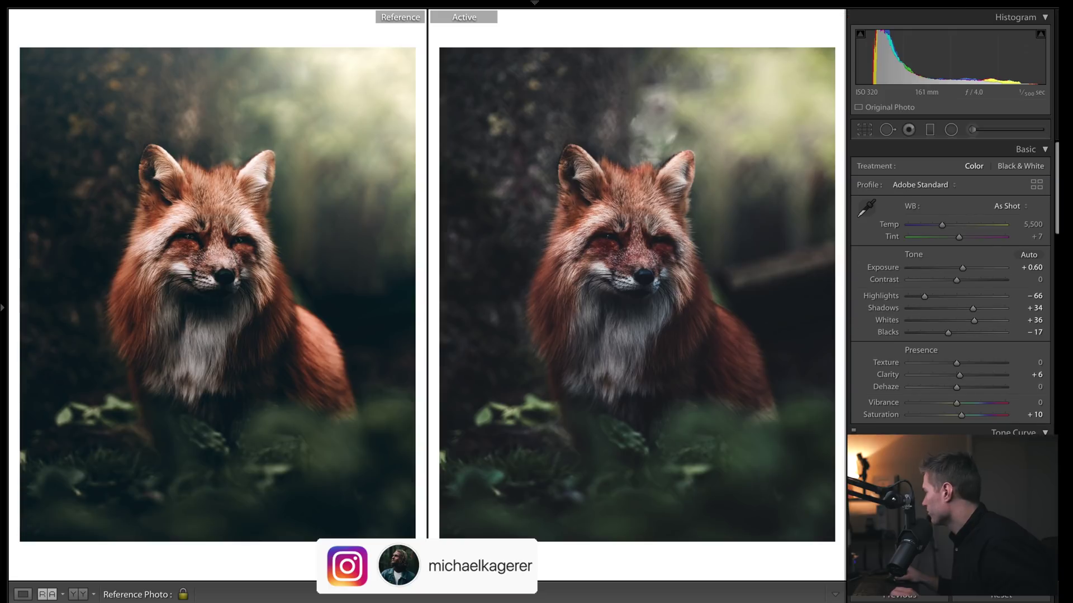
Lower the existing gradient mask's Exposure to −0.29 and close masking.
click(930, 130)
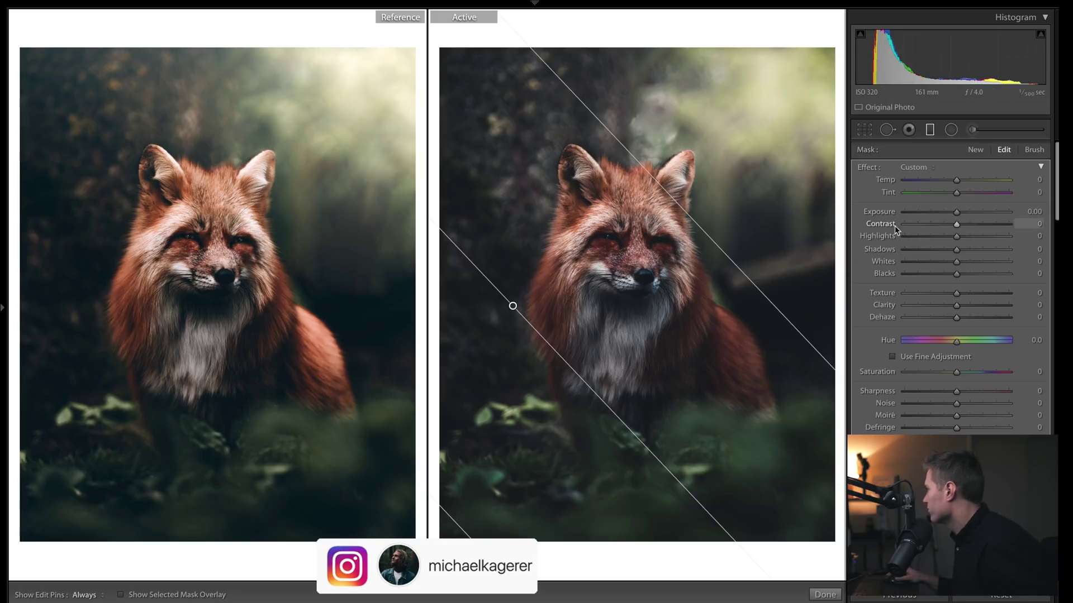
drag(954, 214, 951, 215)
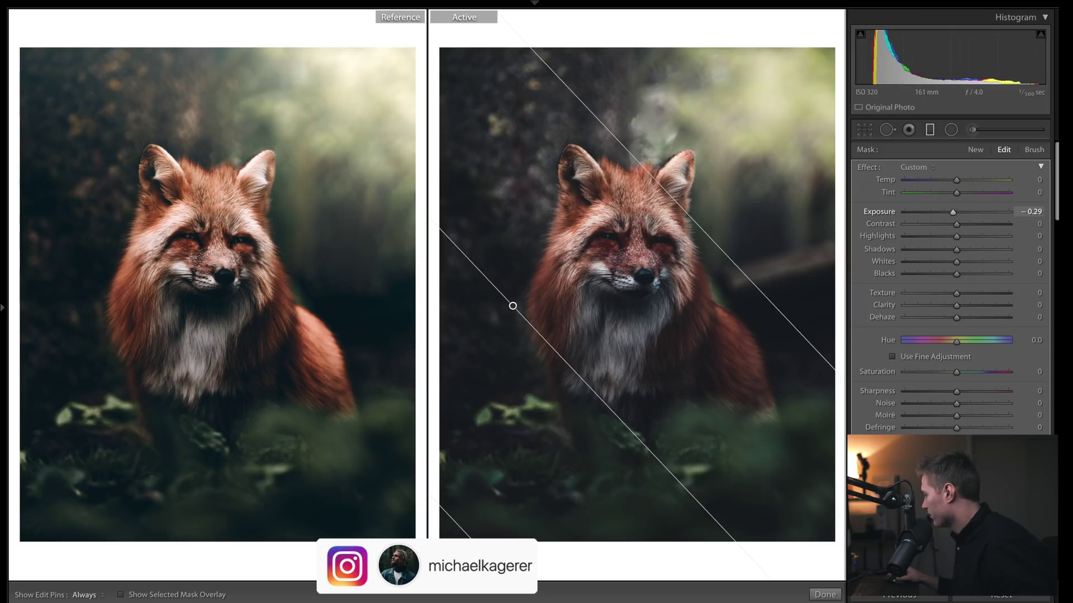
key(m)
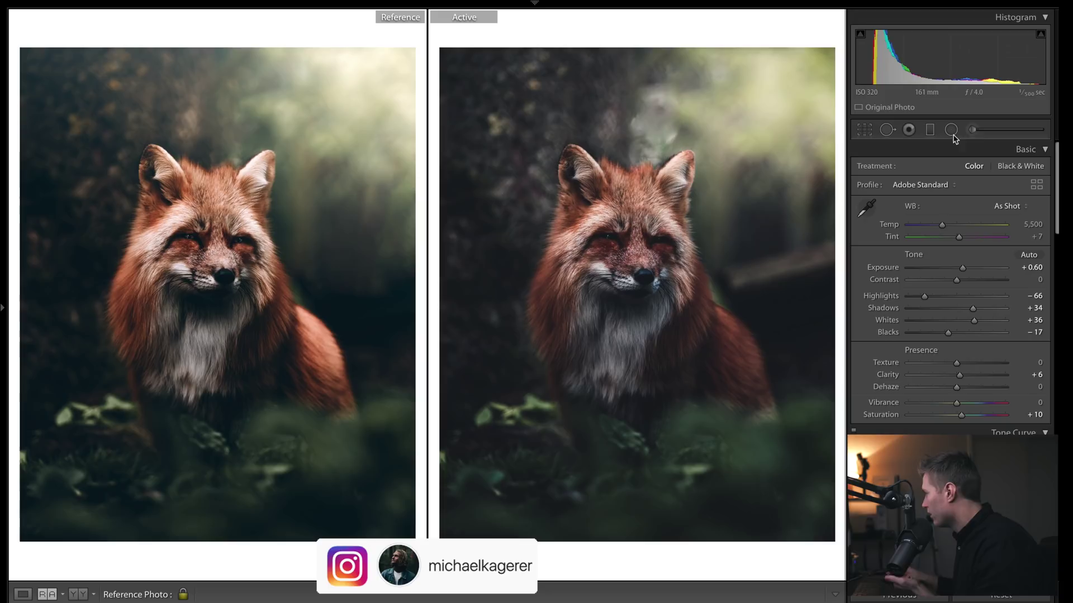
Brighten the painted mask over the fox's eyes to Exposure +1.27 with reduced contrast.
click(972, 130)
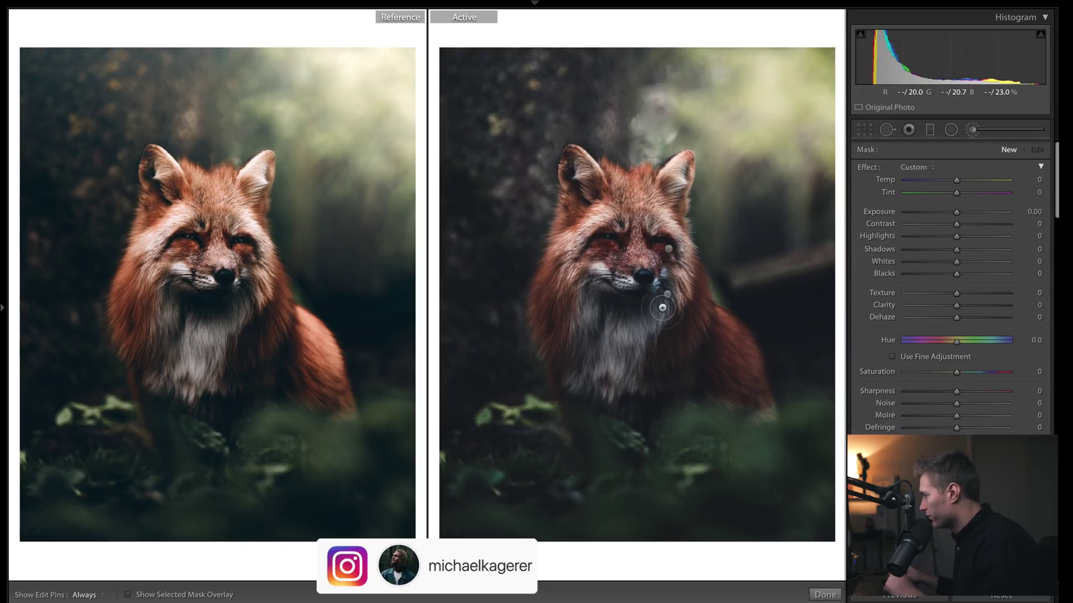
click(667, 294)
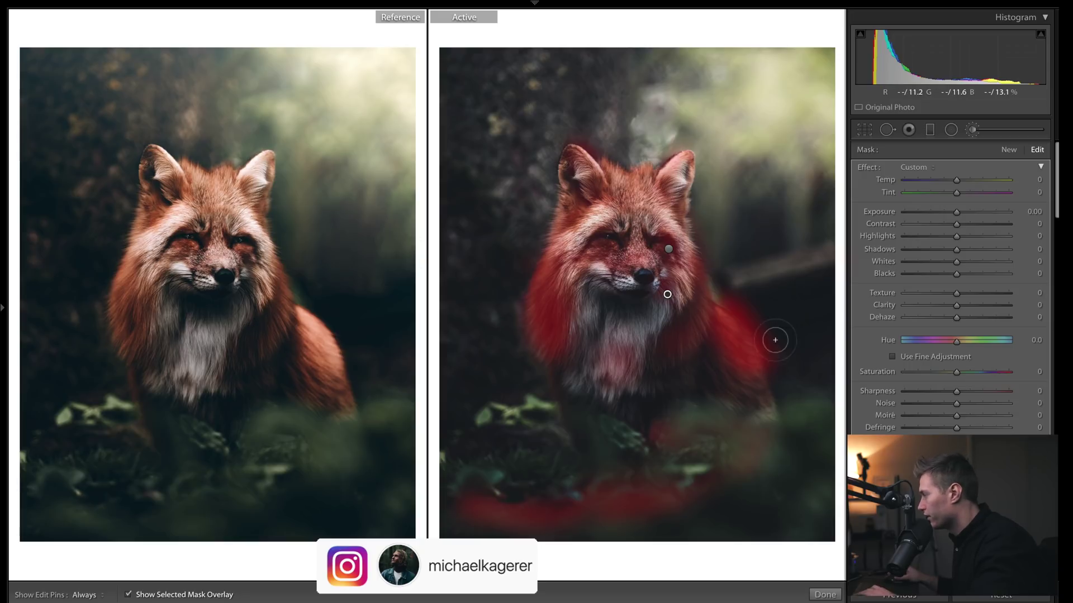
key(o)
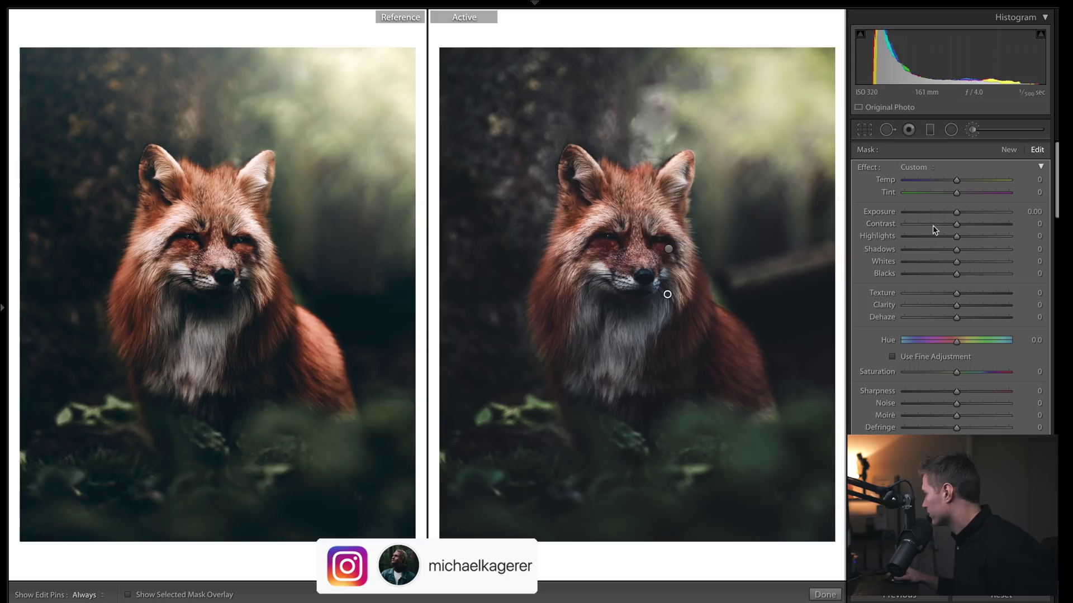
drag(957, 213, 967, 215)
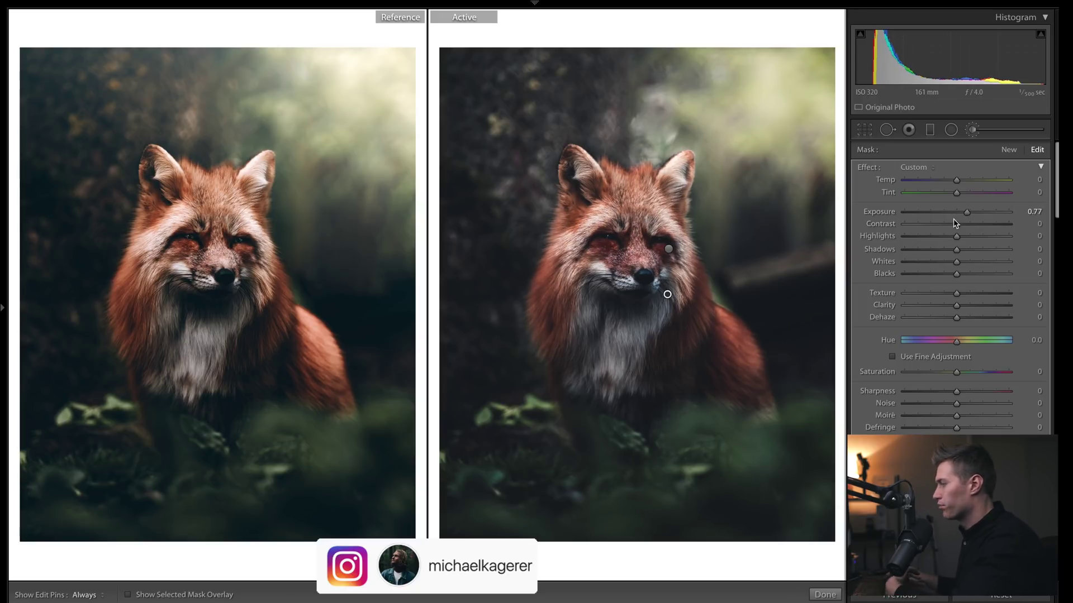
drag(956, 224, 971, 224)
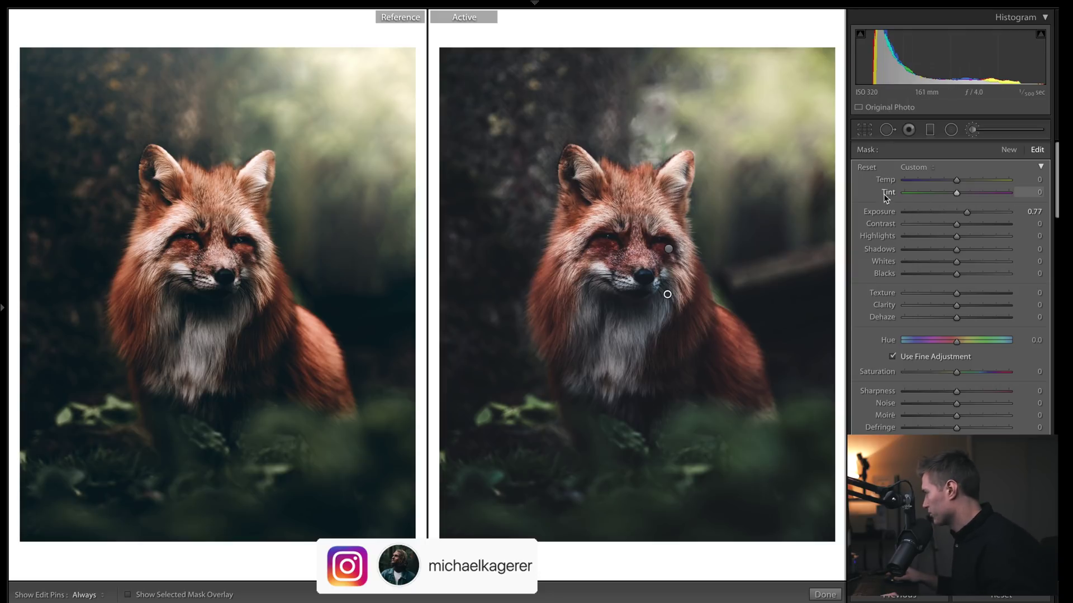
alt+click(865, 168)
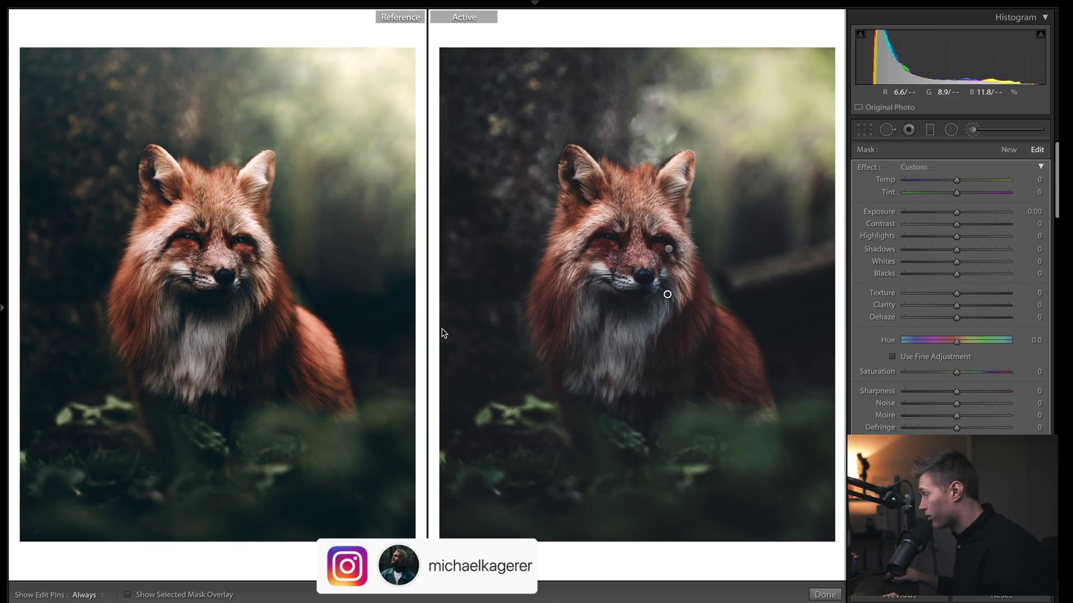
key(ctrl+z)
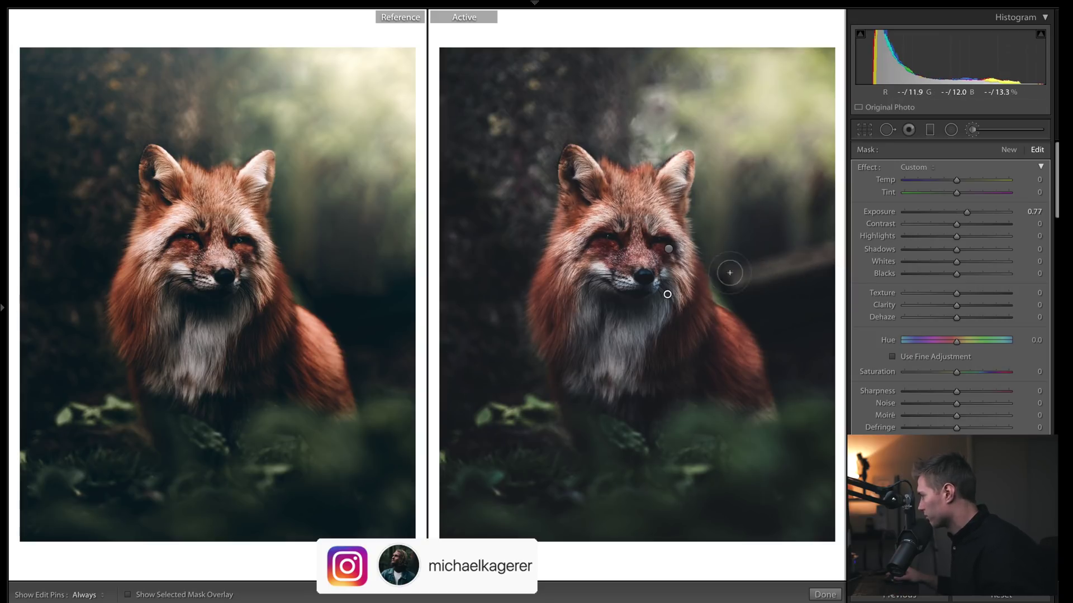
drag(966, 213, 971, 219)
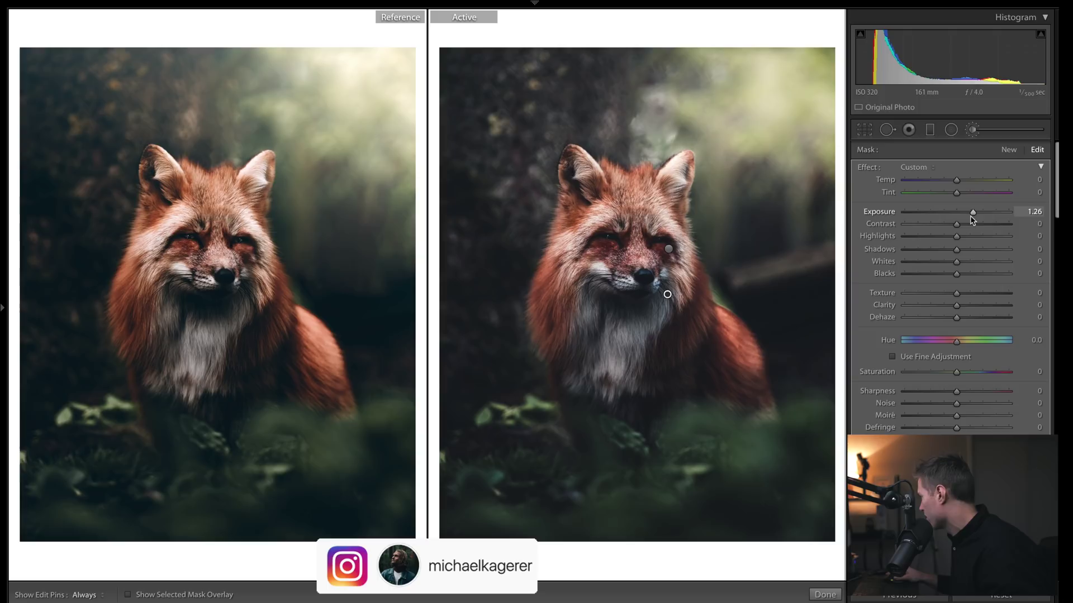
drag(967, 224, 960, 249)
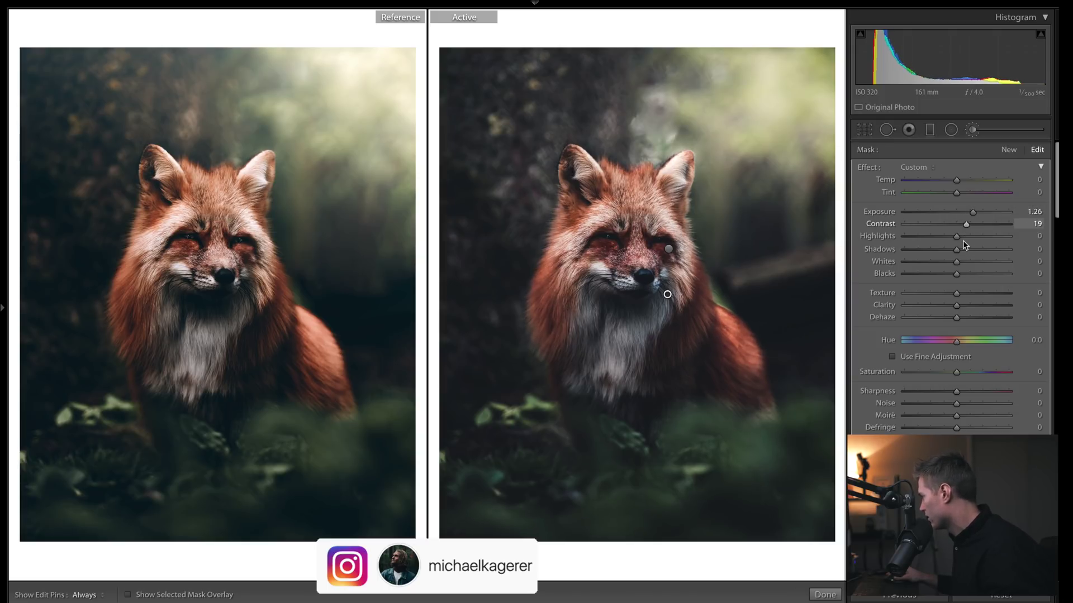
key(k)
Check the eye adjustment's mask overlay, then close the local adjustments.
click(972, 129)
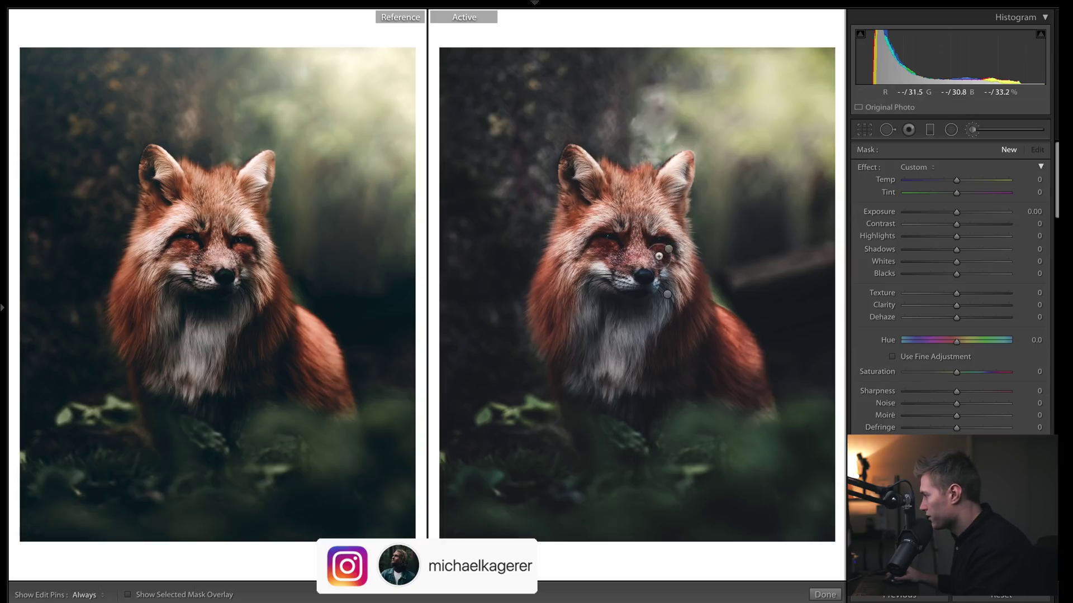
click(670, 249)
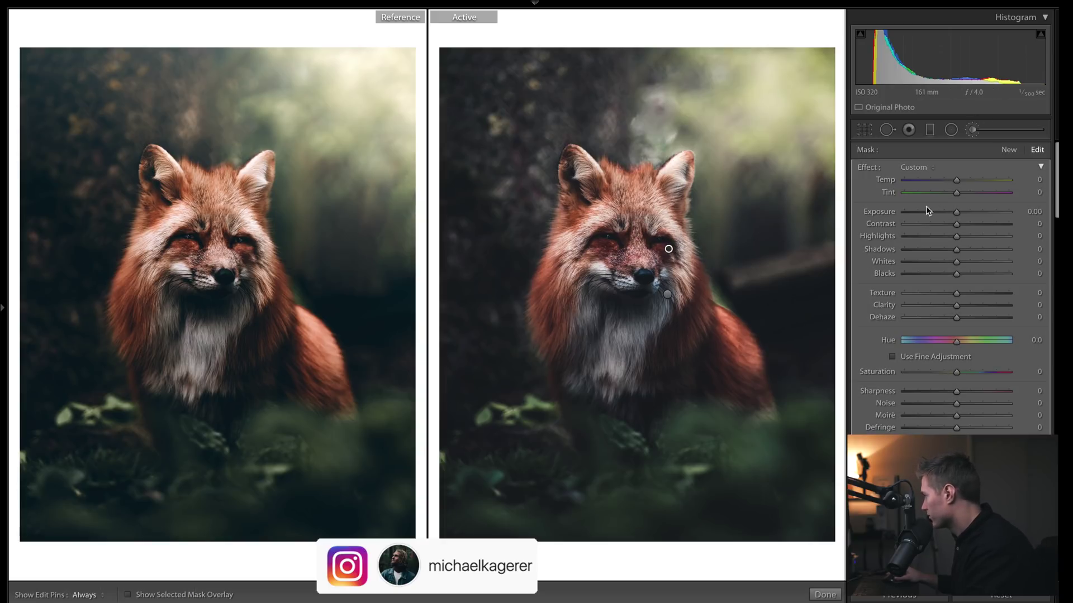
key(o)
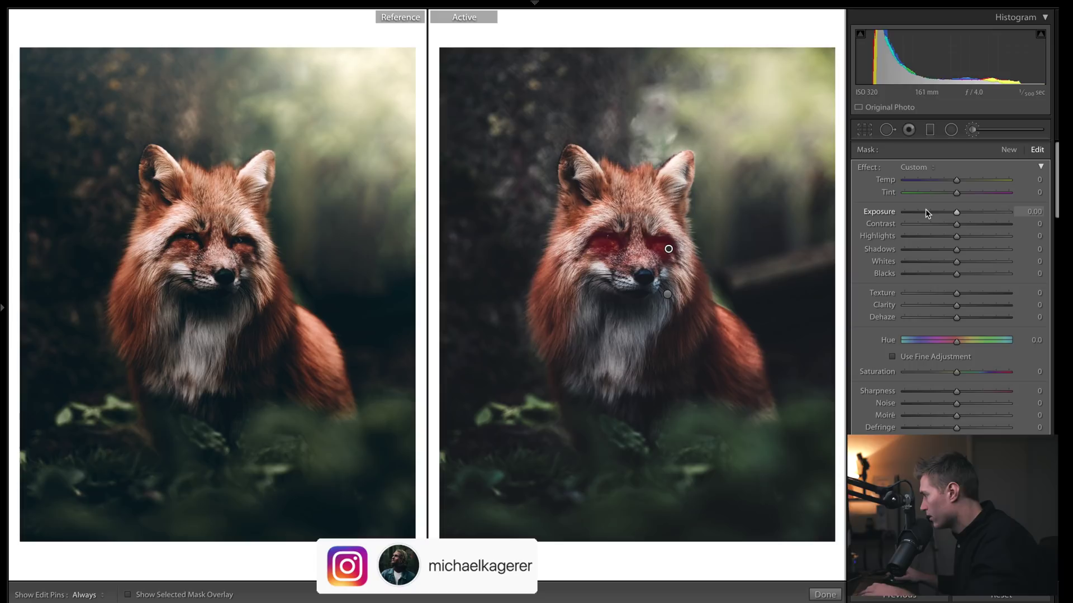
key(o)
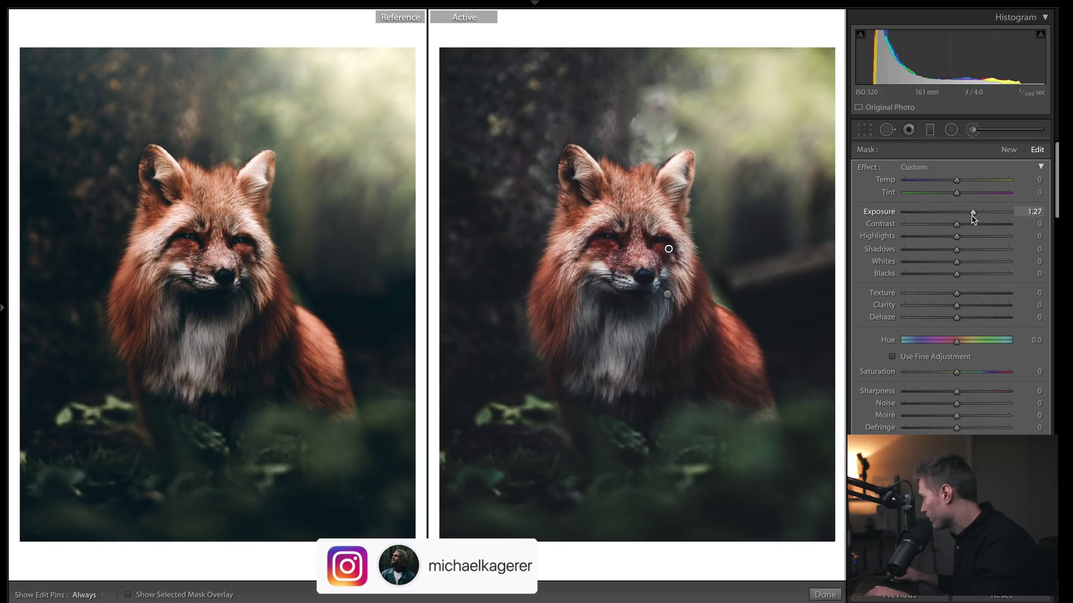
key(shift+m)
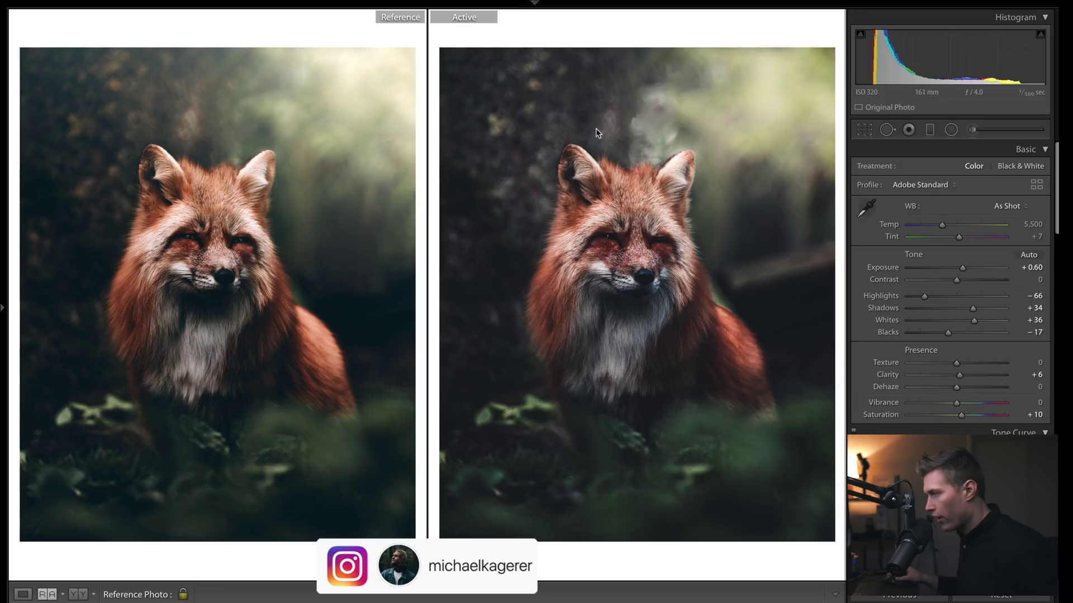
Set the white balance to Temp 6,354 and Tint 0.
drag(944, 226, 947, 229)
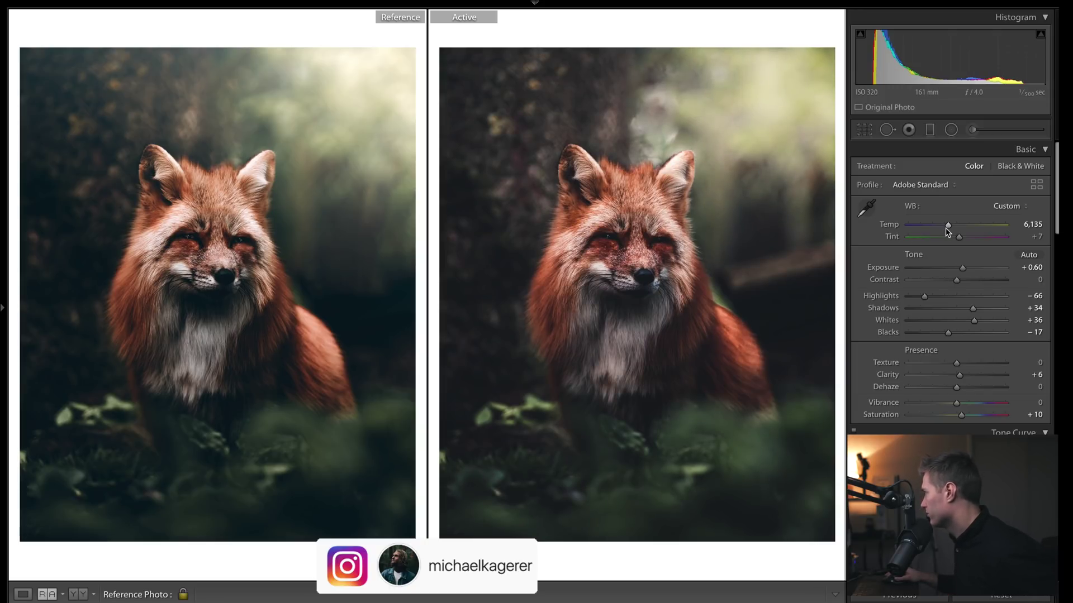
click(1033, 224)
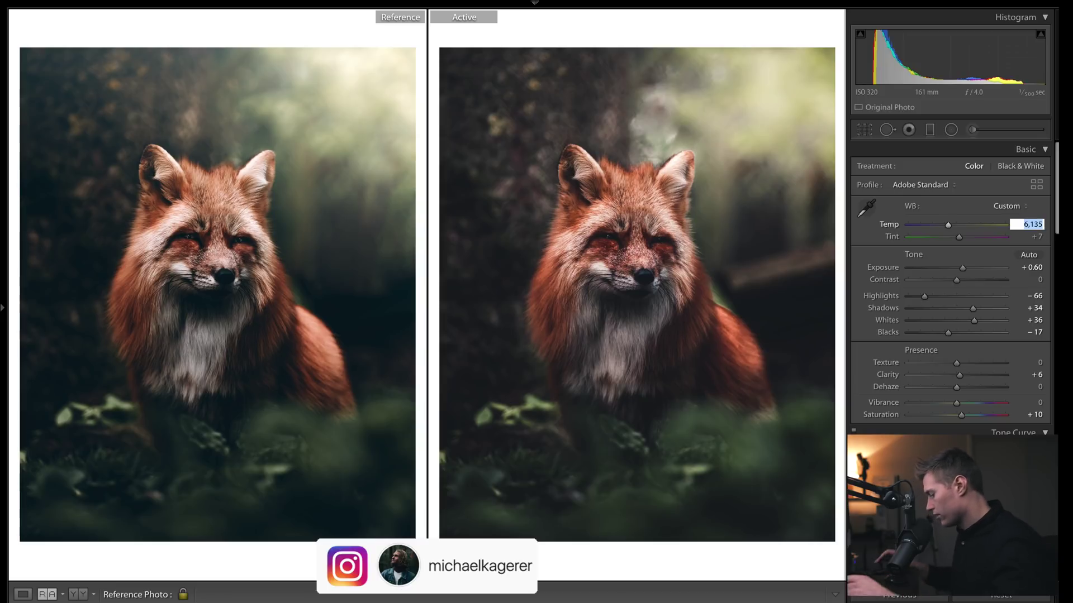
text(6354)
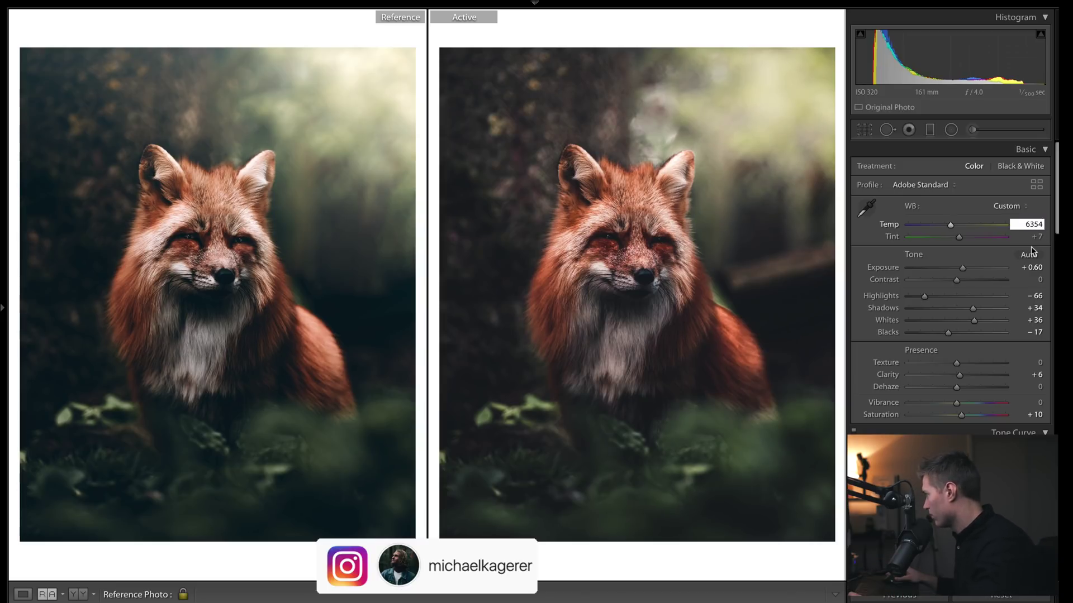
key(Tab)
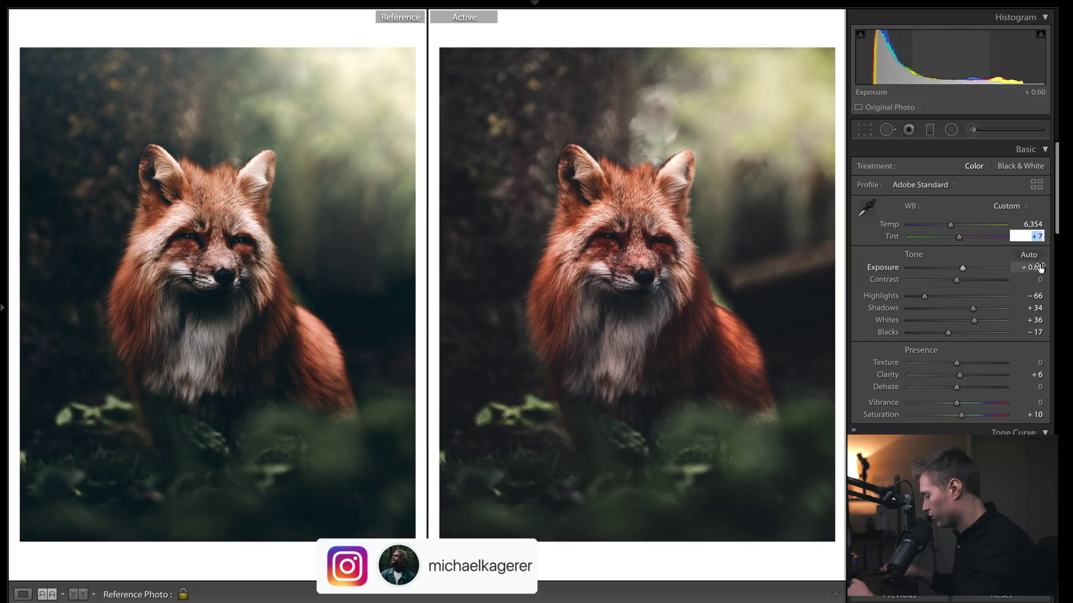
text(0)
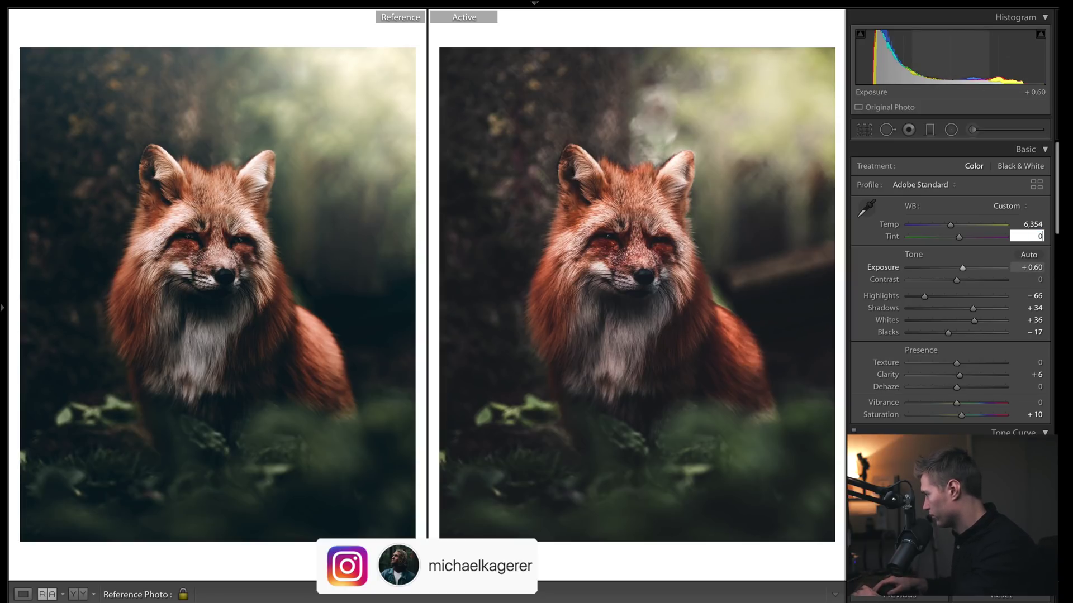
key(Return)
Shift the Split Toning shadows hue from 225 to 220, keeping Balance at +15.
scroll(949, 291, down, 15)
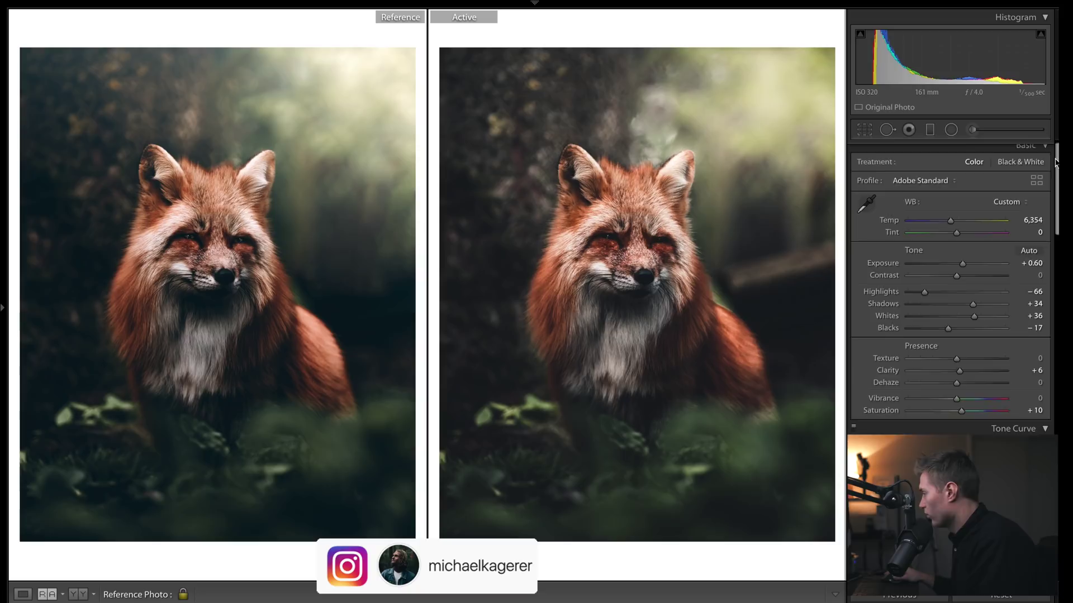
scroll(949, 291, down, 5)
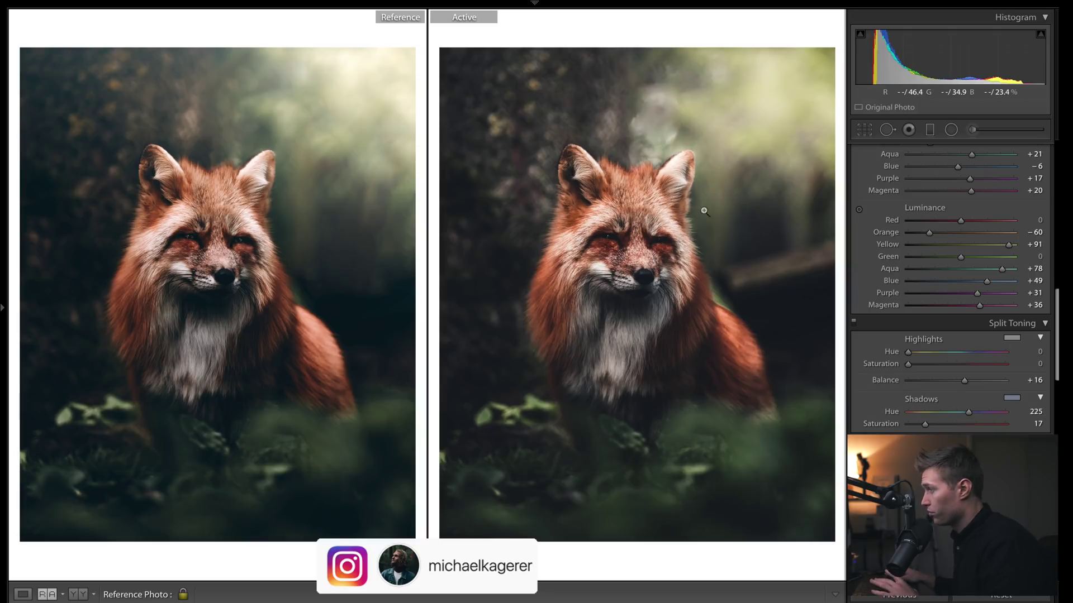
drag(975, 412, 972, 414)
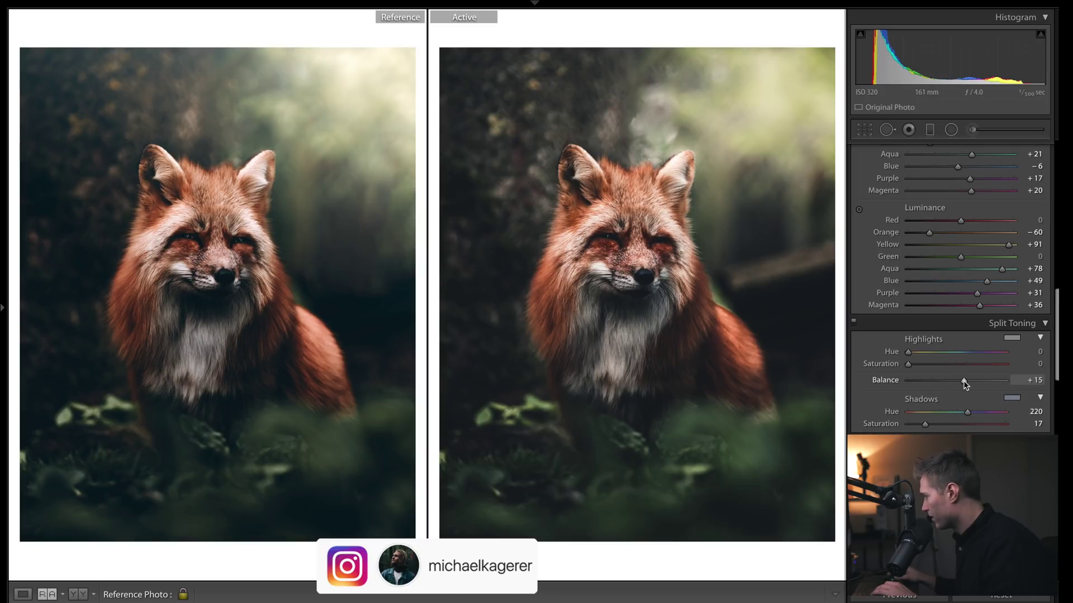
Raise the lower tone-curve point to lift shadows and reposition the upper point.
scroll(1036, 232, up, 10)
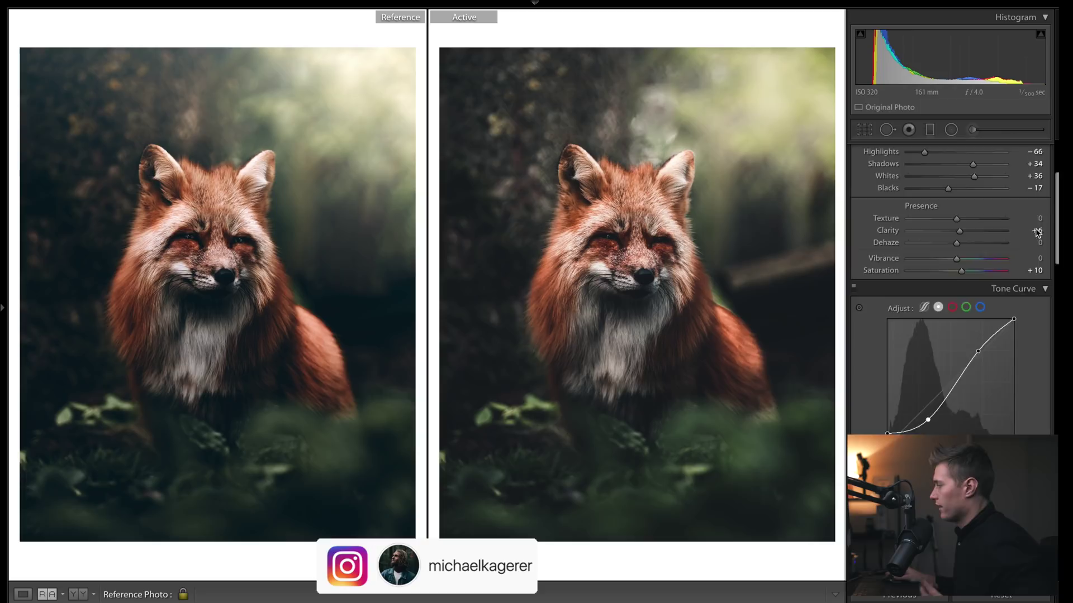
scroll(1036, 232, up, 3)
scroll(1037, 232, down, 5)
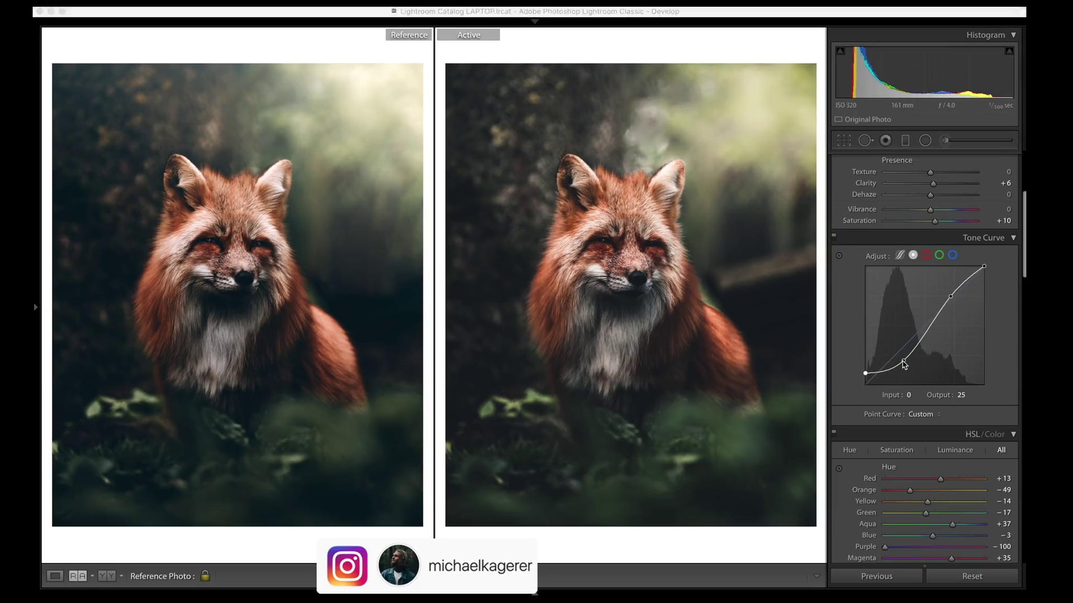
drag(904, 365, 908, 355)
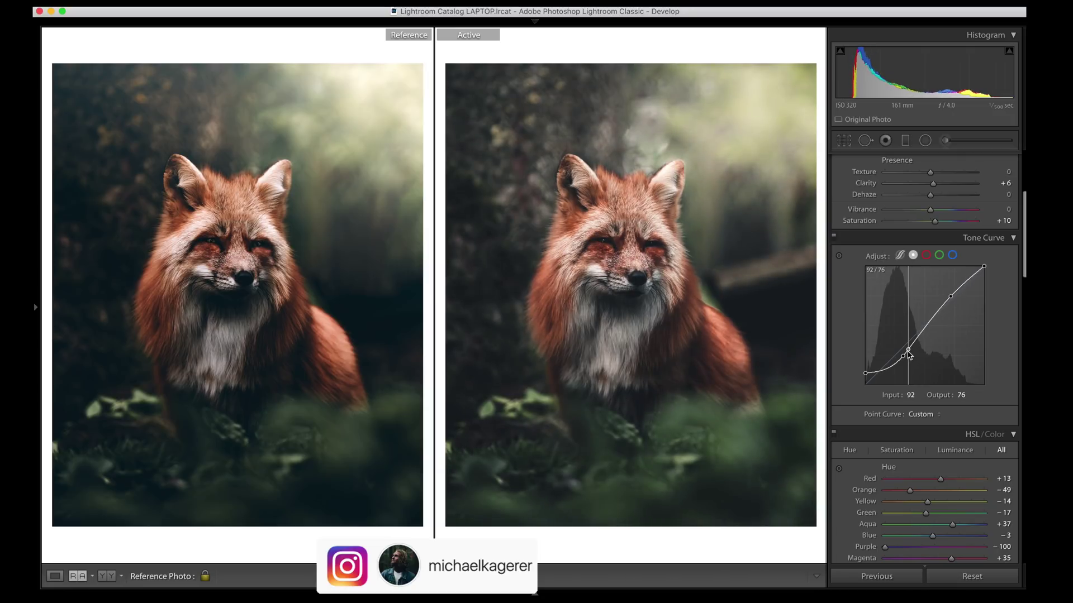
mouse_move(950, 296)
mouse_down()
mouse_move(931, 270)
mouse_move(945, 294)
mouse_up()
Set the upper tone-curve point to Input 185 and Output 184, collapsing the histogram.
scroll(924, 279, up, 5)
scroll(935, 314, down, 5)
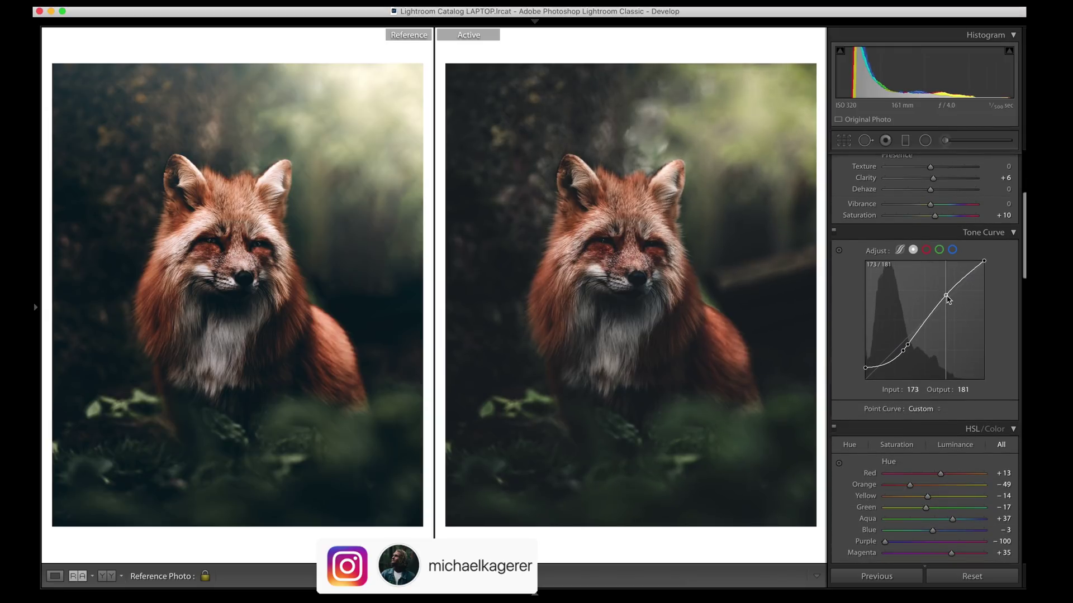
click(912, 389)
text(185)
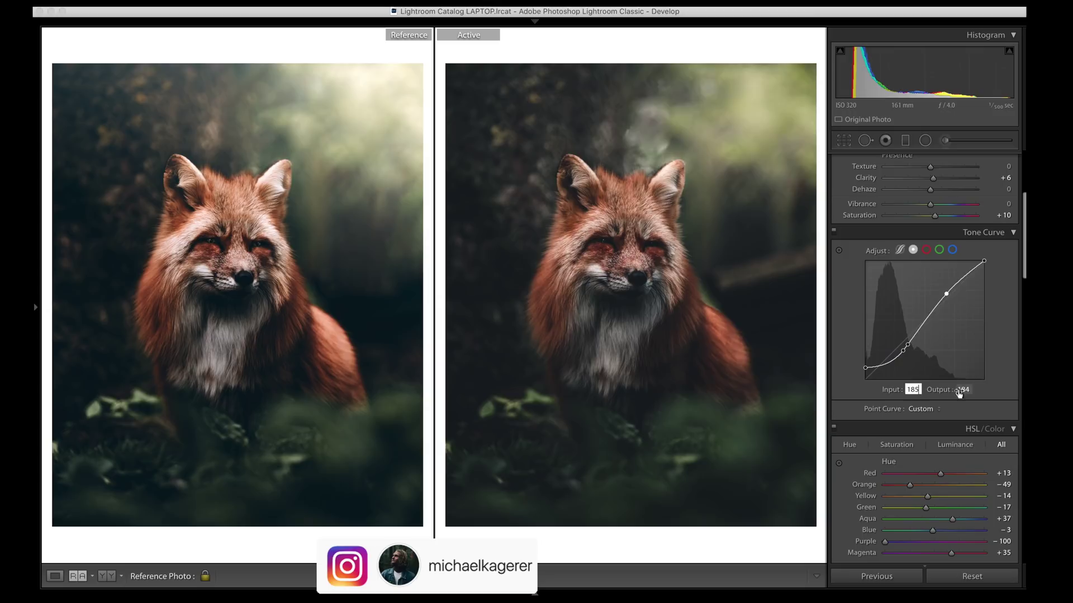
click(958, 392)
text(191)
click(1013, 34)
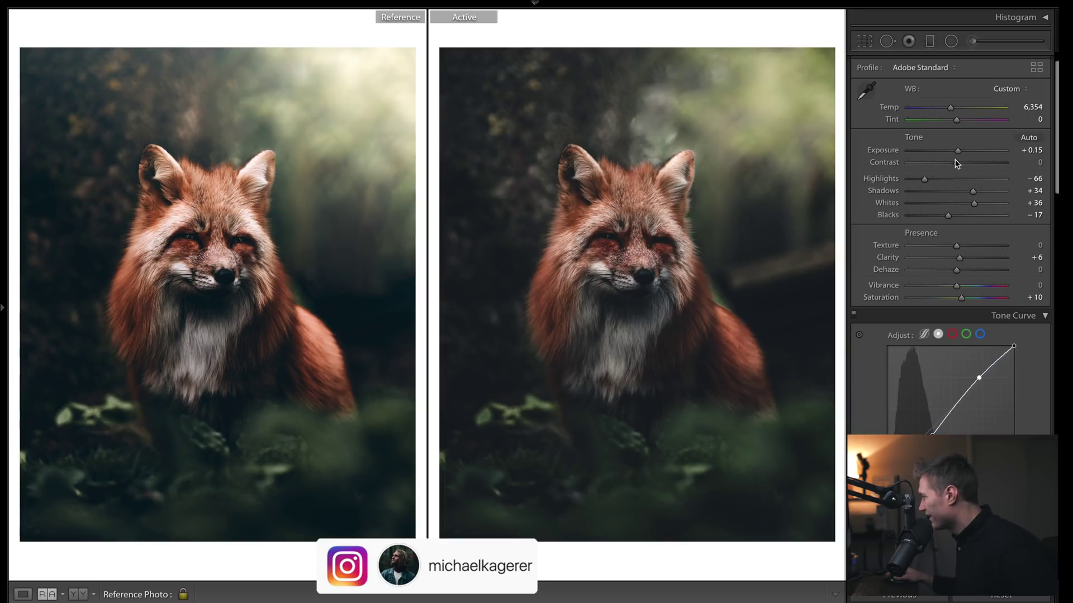
Add +7 Contrast and place a new point in the tone curve's shadows.
drag(957, 162, 960, 163)
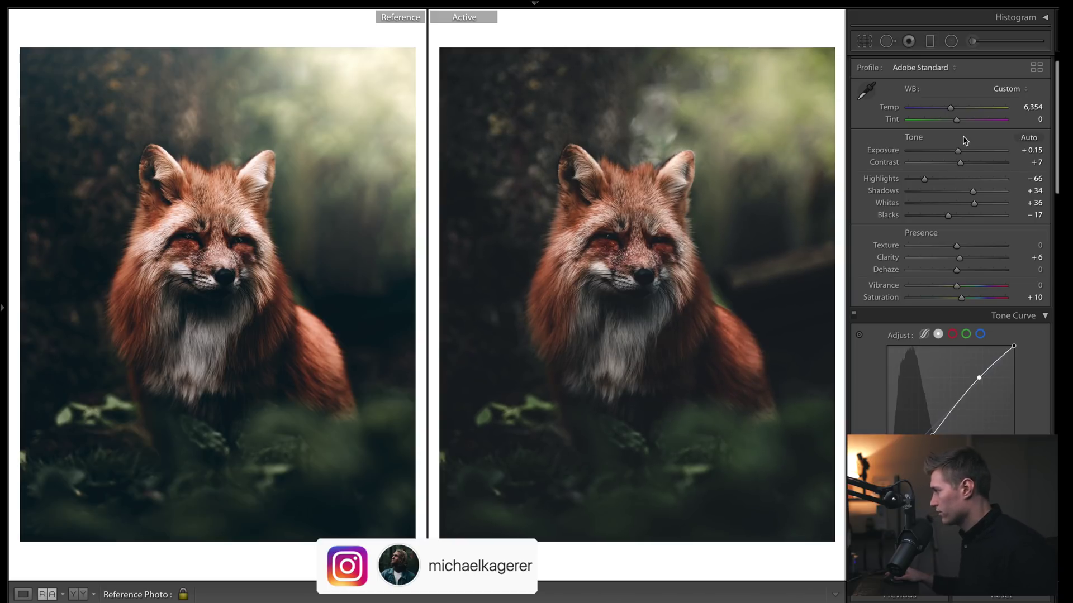
scroll(949, 251, down, 1)
drag(888, 432, 888, 420)
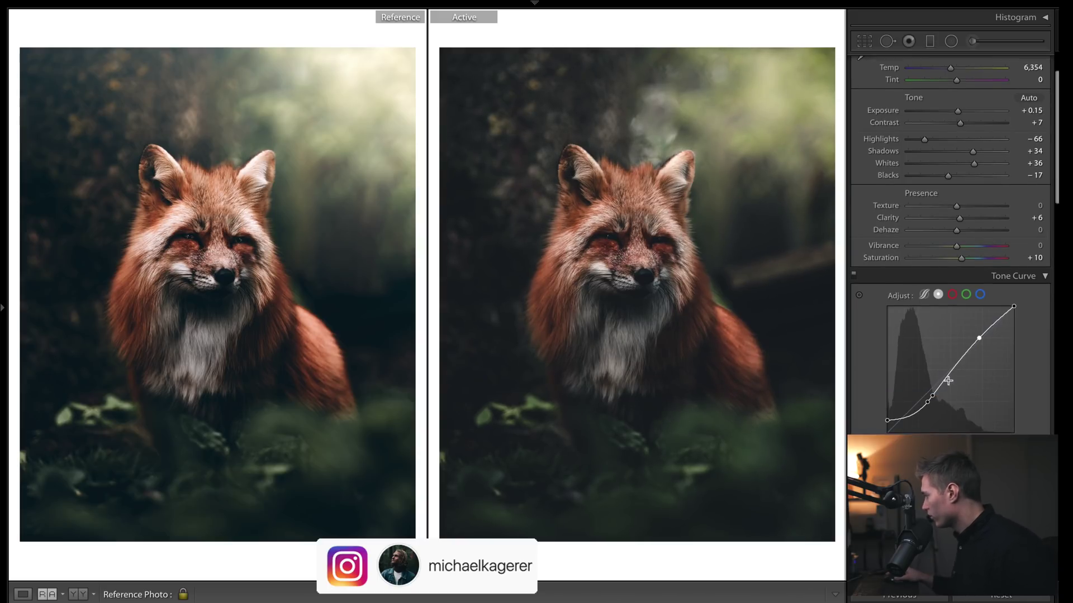
click(927, 403)
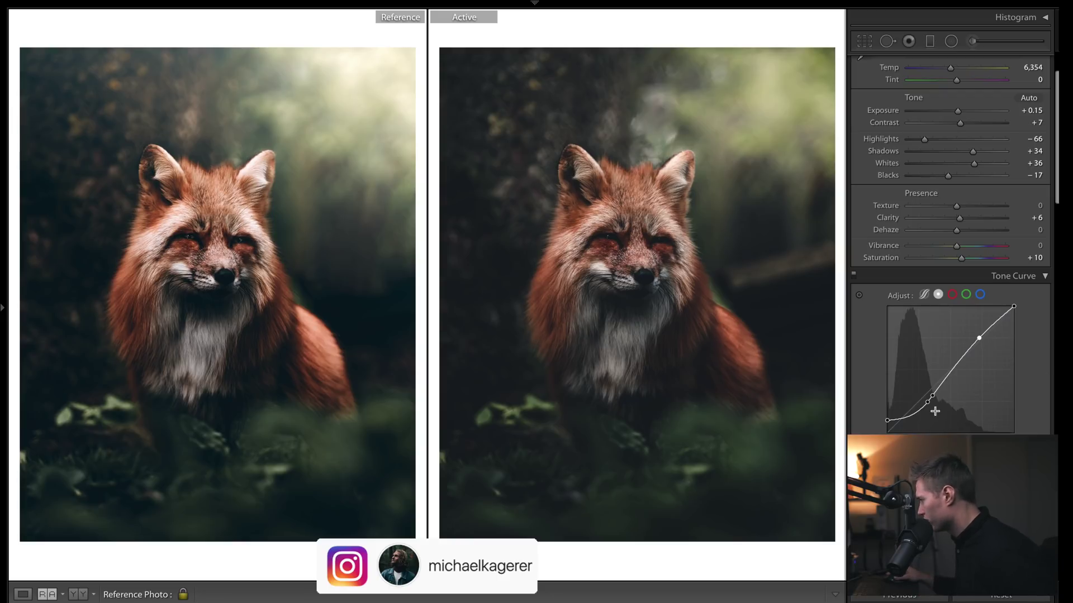
Try lifting the black point and lowering the upper curve point, undo both, then inspect the chin.
drag(887, 420, 855, 456)
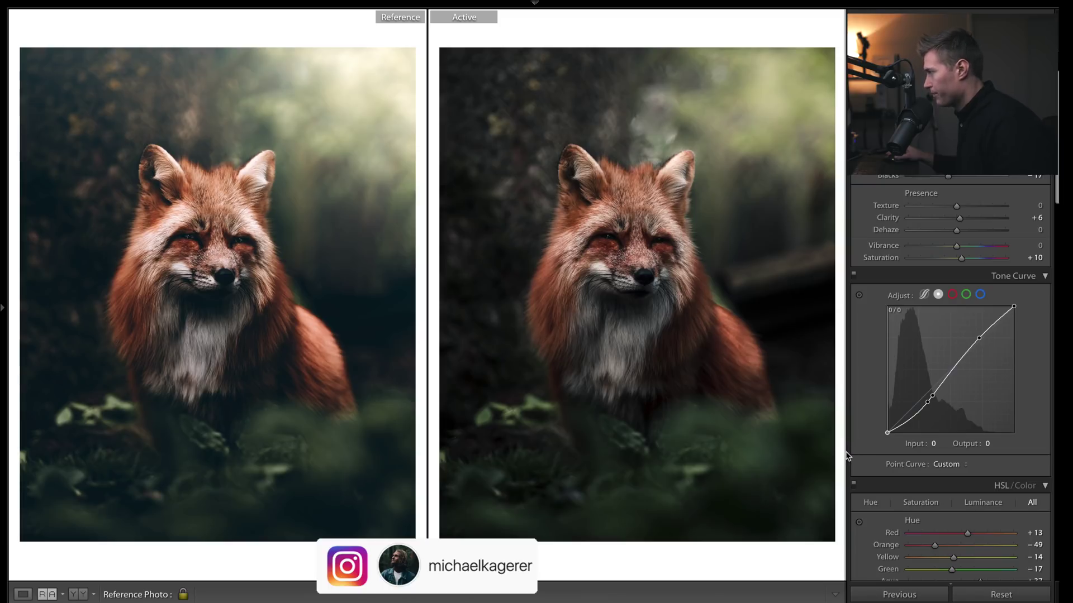
key(ctrl+z)
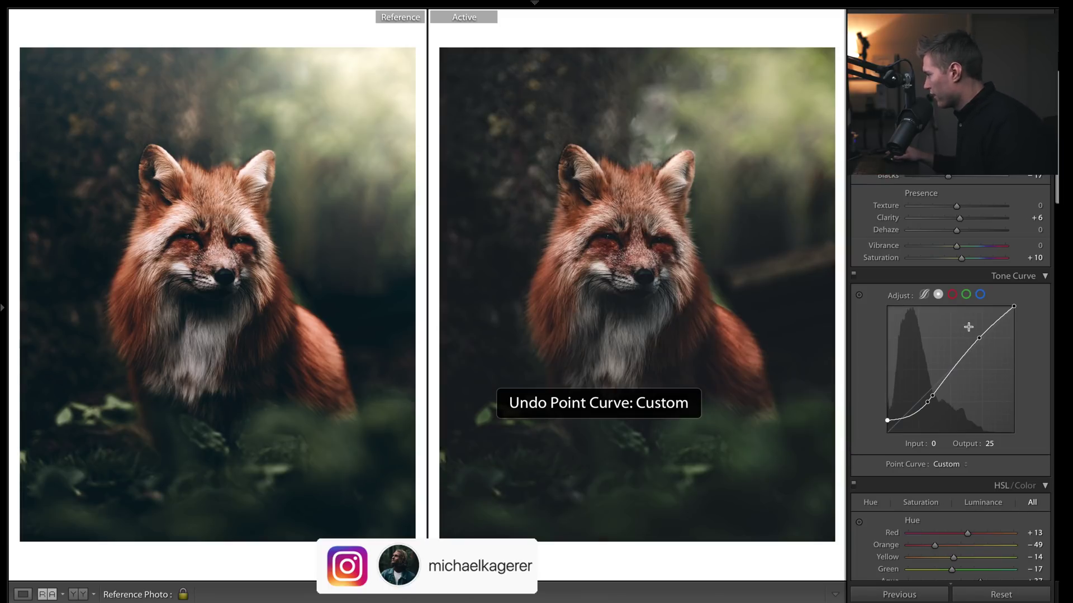
mouse_move(979, 339)
mouse_down()
mouse_move(982, 360)
mouse_move(972, 343)
mouse_up()
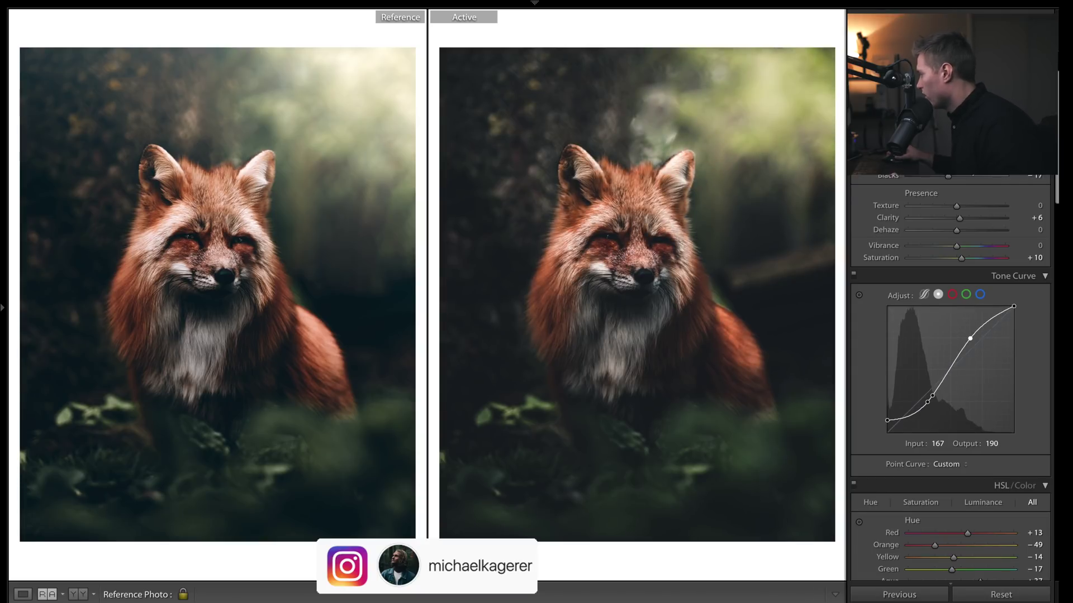
key(ctrl+z)
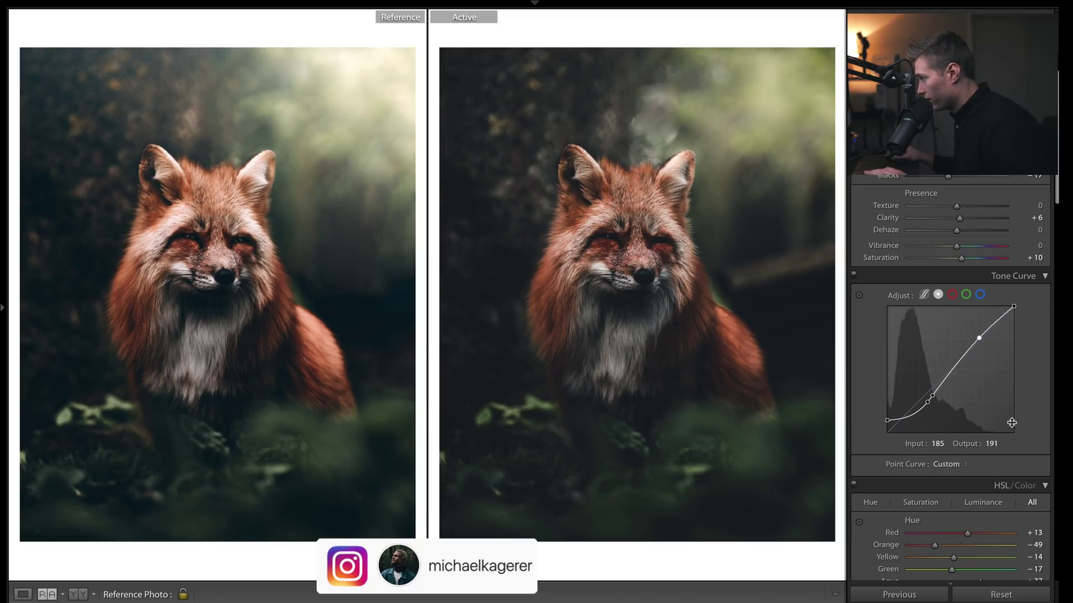
drag(634, 299, 637, 283)
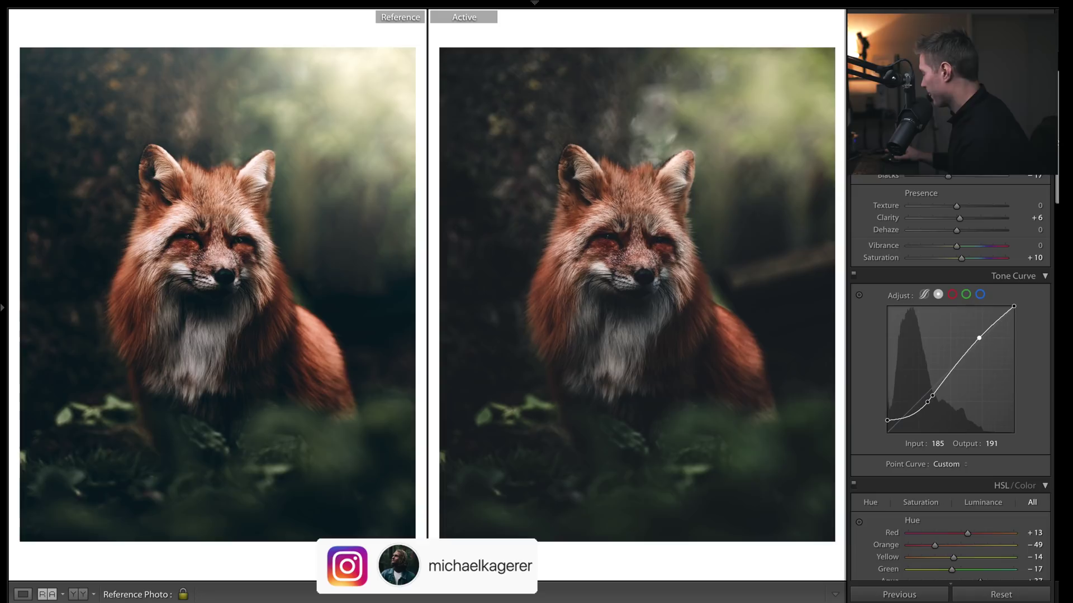
scroll(1045, 251, down, 1)
Set Blacks -24, Whites +49, Shadows +51 and Highlights -93.
scroll(1056, 178, up, 5)
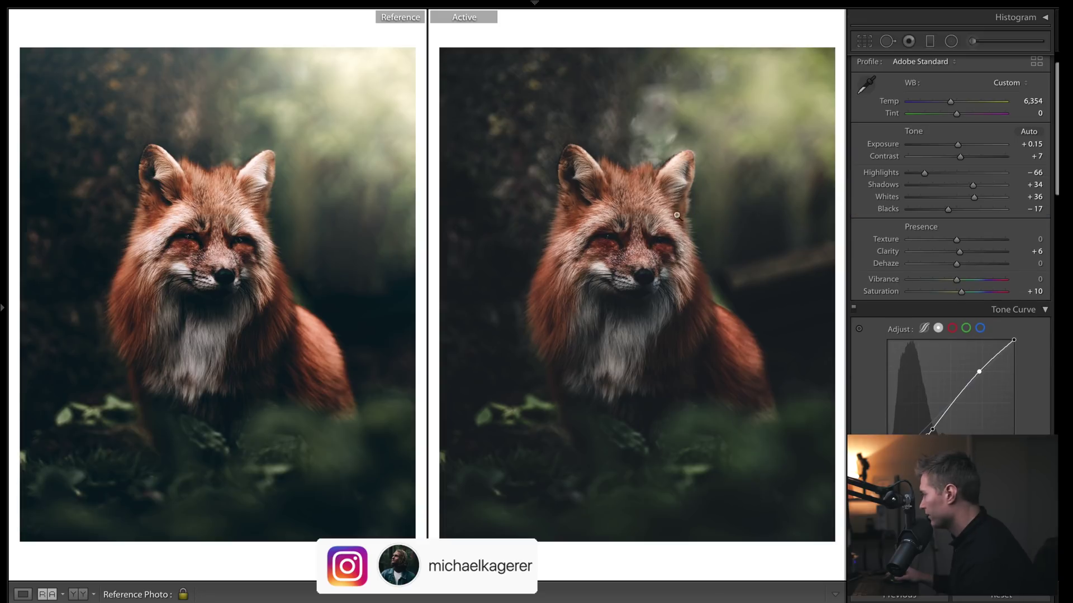
drag(944, 209, 944, 211)
drag(974, 198, 980, 202)
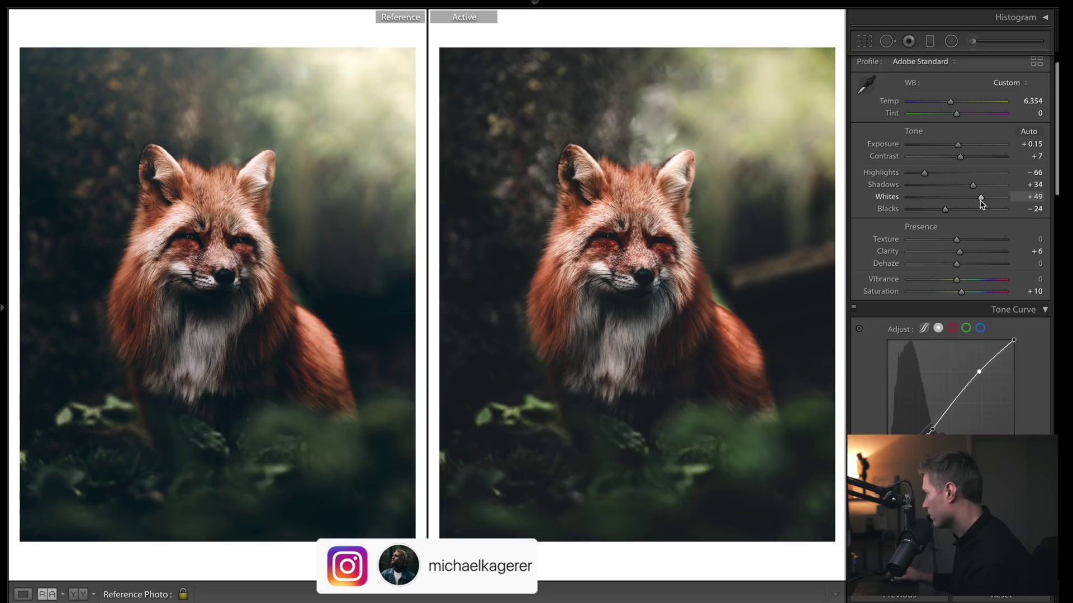
drag(974, 187, 978, 193)
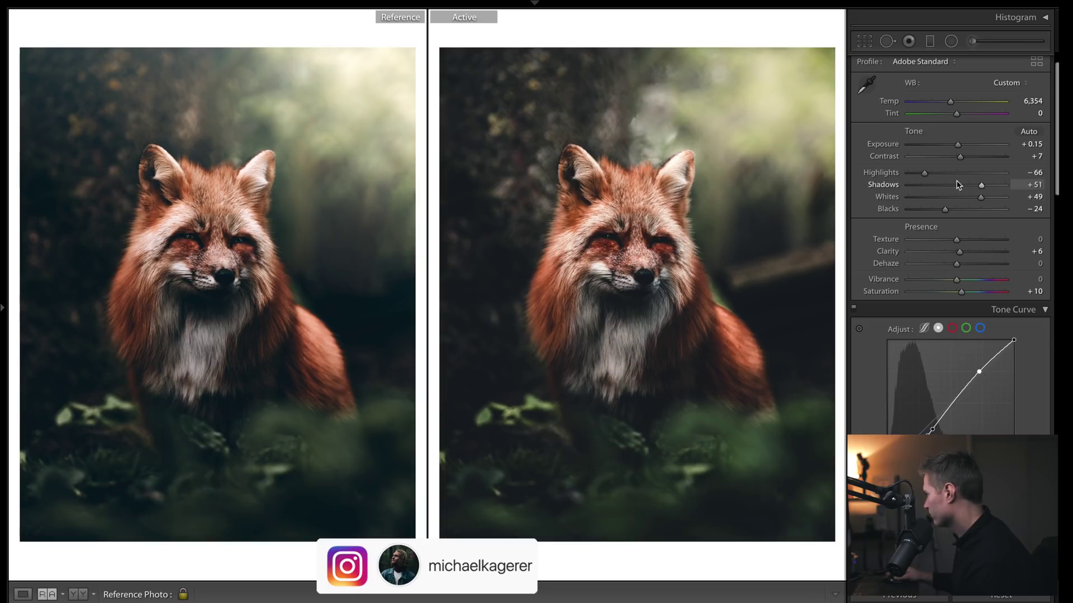
mouse_move(924, 173)
mouse_down()
mouse_move(888, 169)
mouse_move(911, 177)
mouse_up()
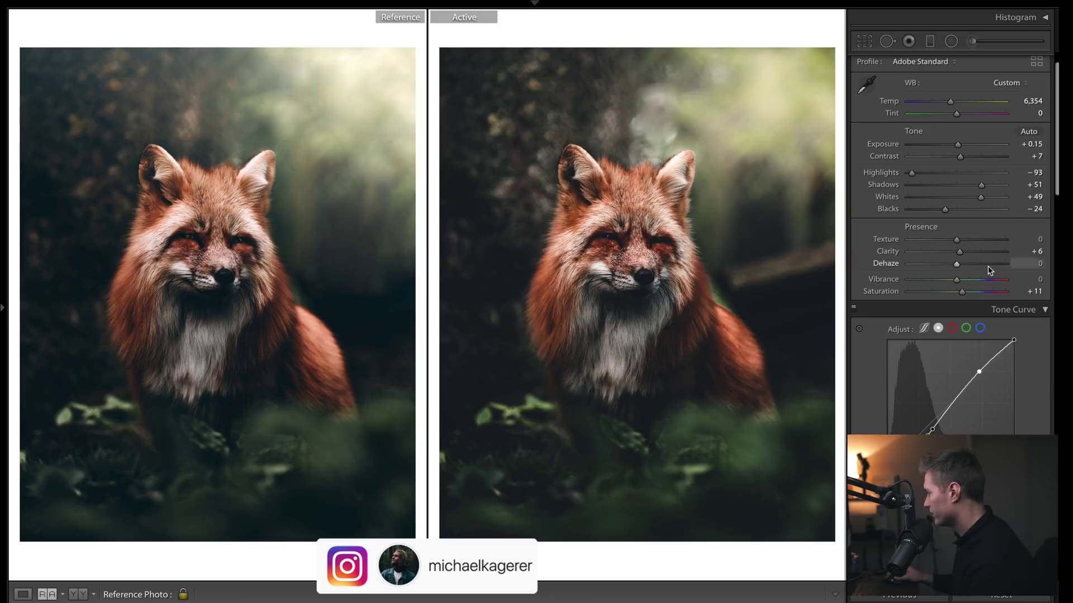
Nudge Saturation to +11, Clarity to +10 and Texture to -10.
click(961, 291)
drag(959, 252, 961, 253)
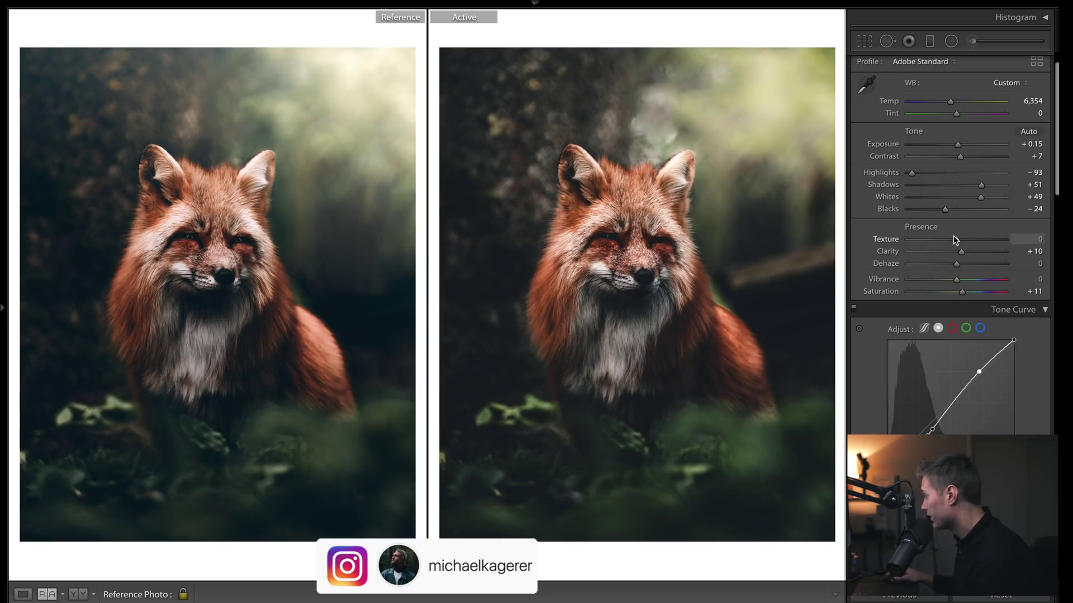
drag(957, 240, 952, 240)
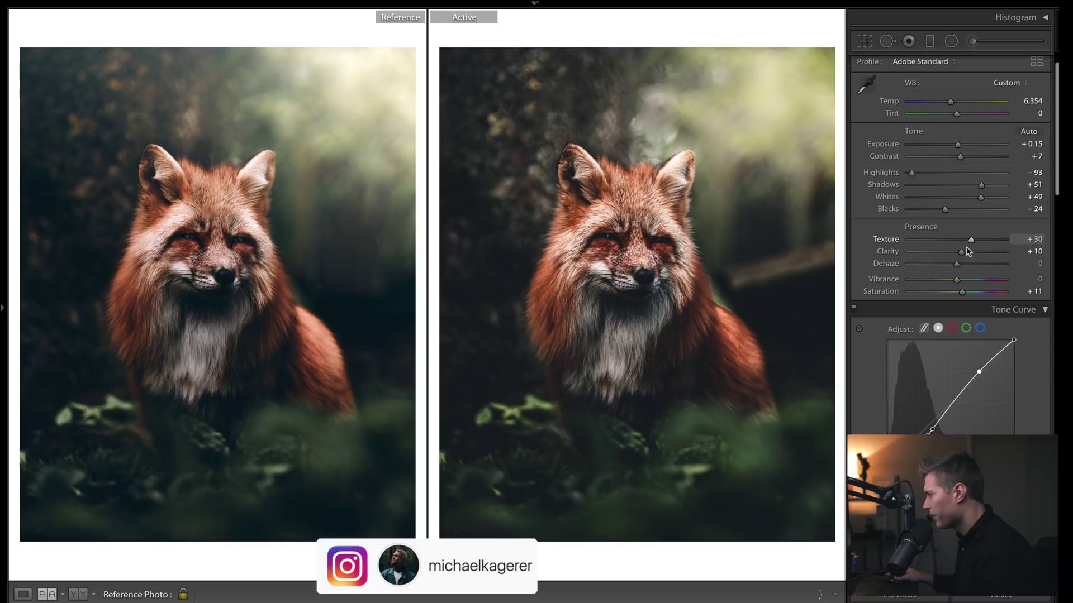
key(ctrl+z)
Test much stronger Clarity and Texture values, reverting to Clarity +10 and Texture -10.
drag(965, 256, 991, 257)
key(ctrl+z)
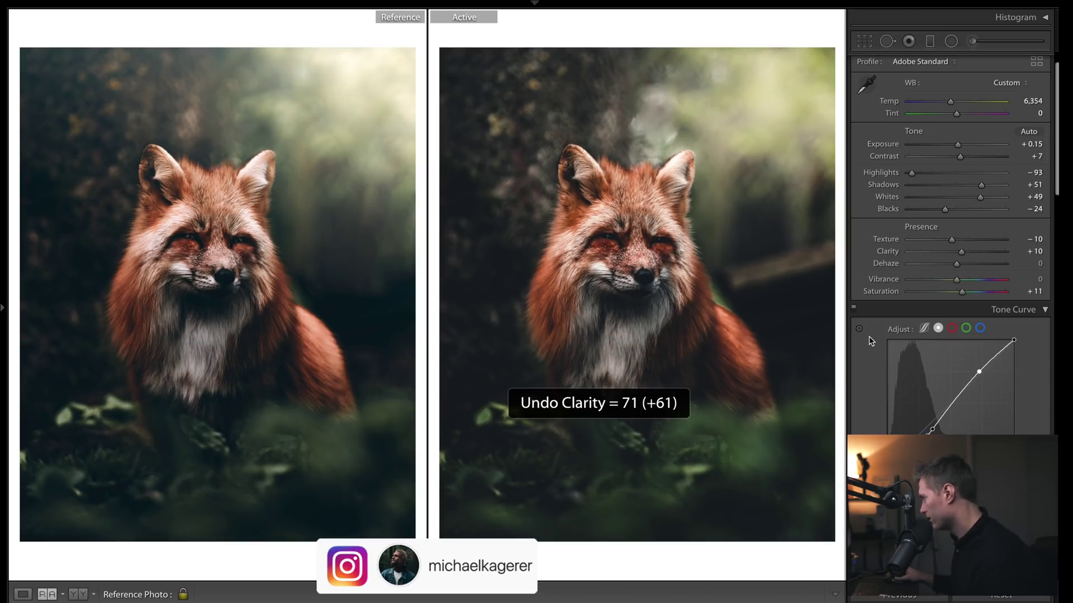
drag(963, 255, 996, 254)
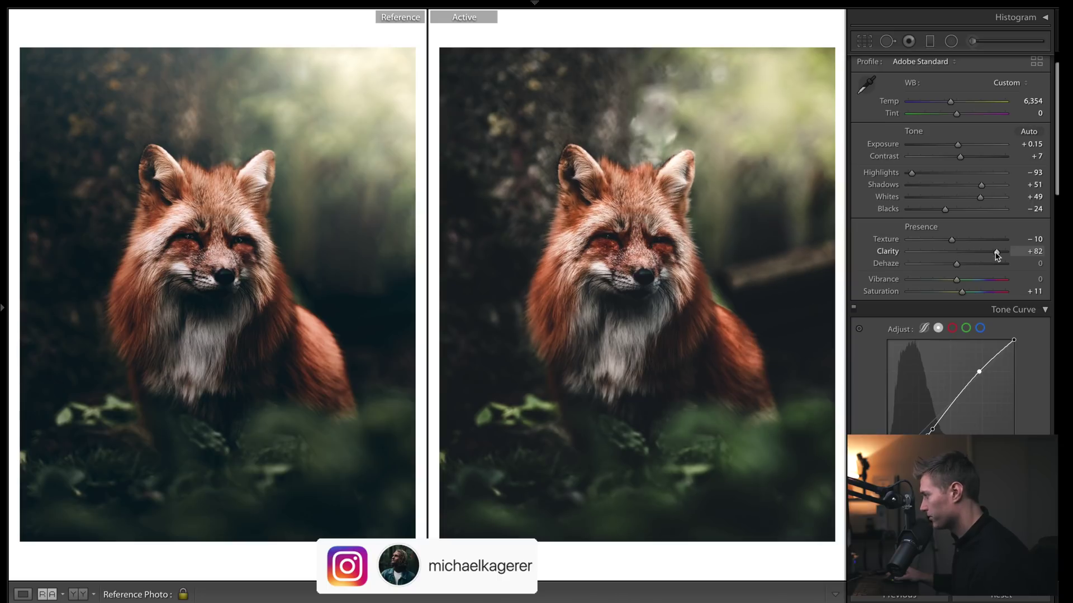
key(ctrl+z)
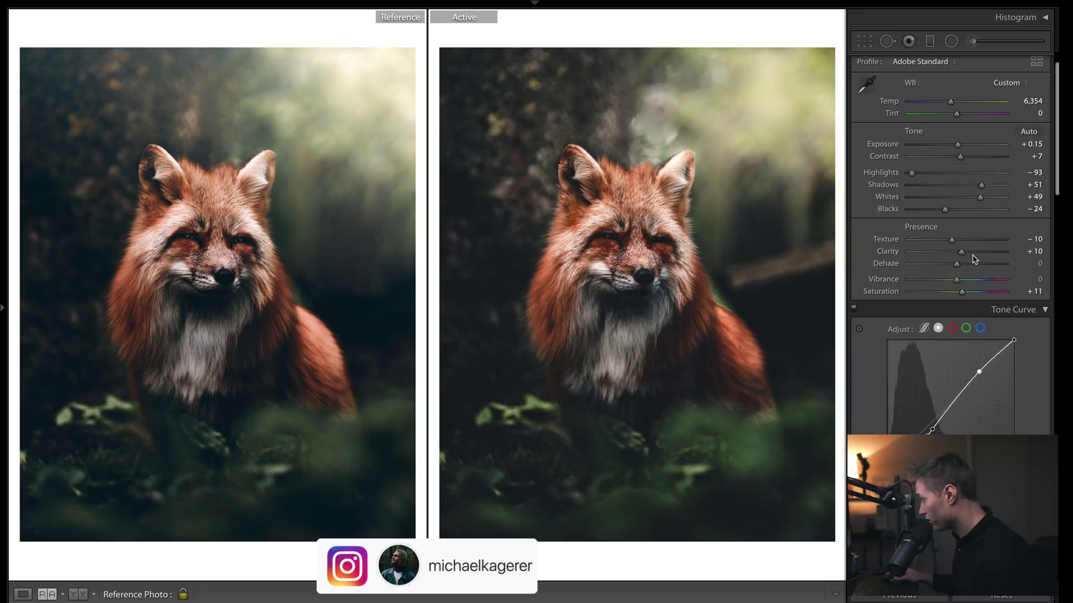
drag(961, 240, 991, 258)
key(ctrl+z)
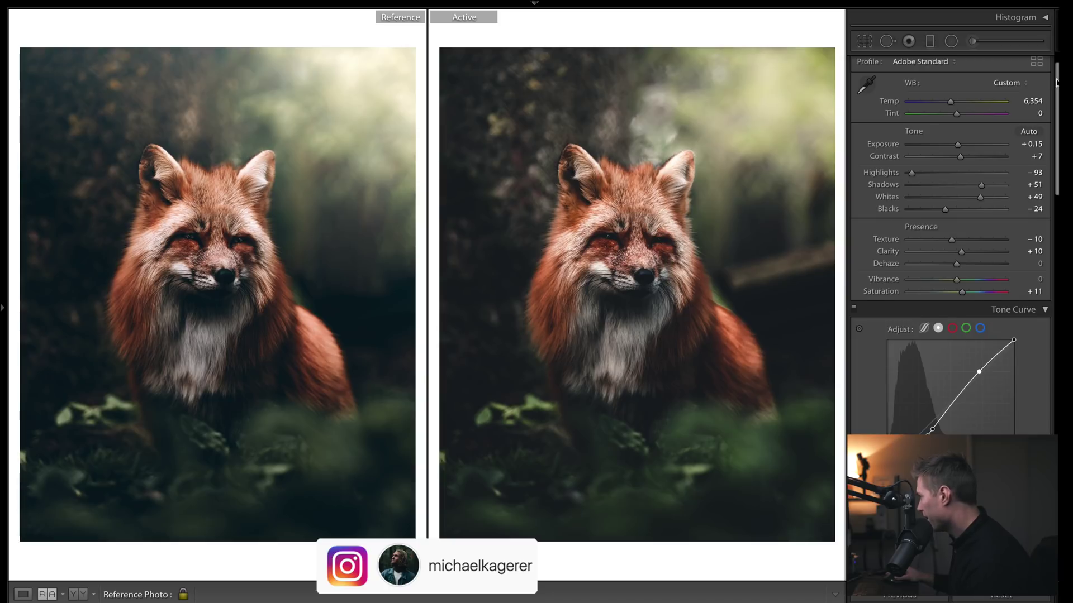
Set Red saturation to -51, strongly desaturate Blue, and darken Aqua luminance.
scroll(953, 244, down, 10)
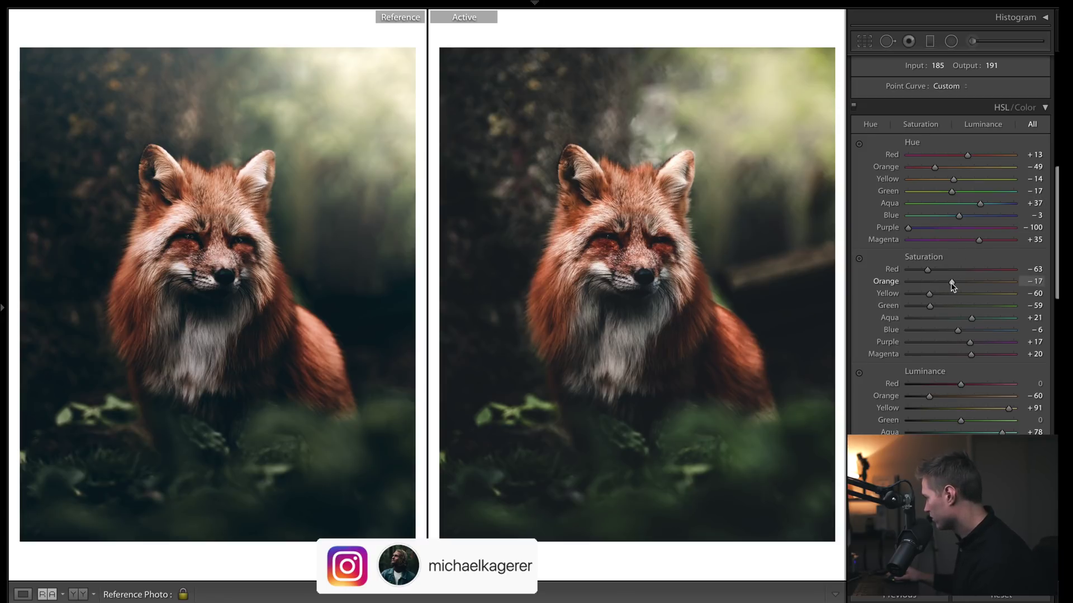
drag(928, 272, 936, 273)
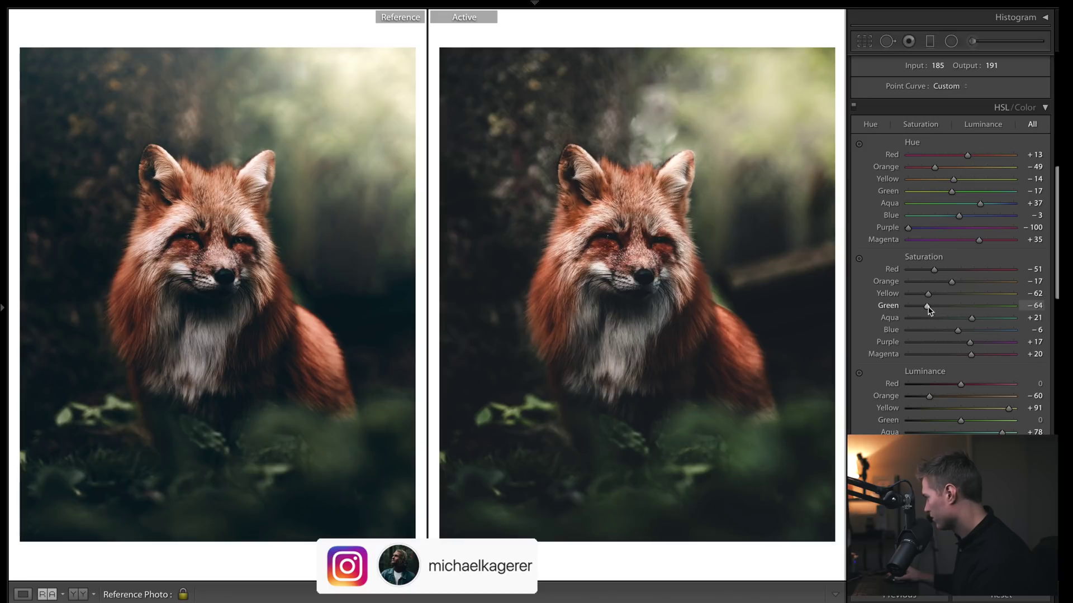
drag(927, 307, 927, 306)
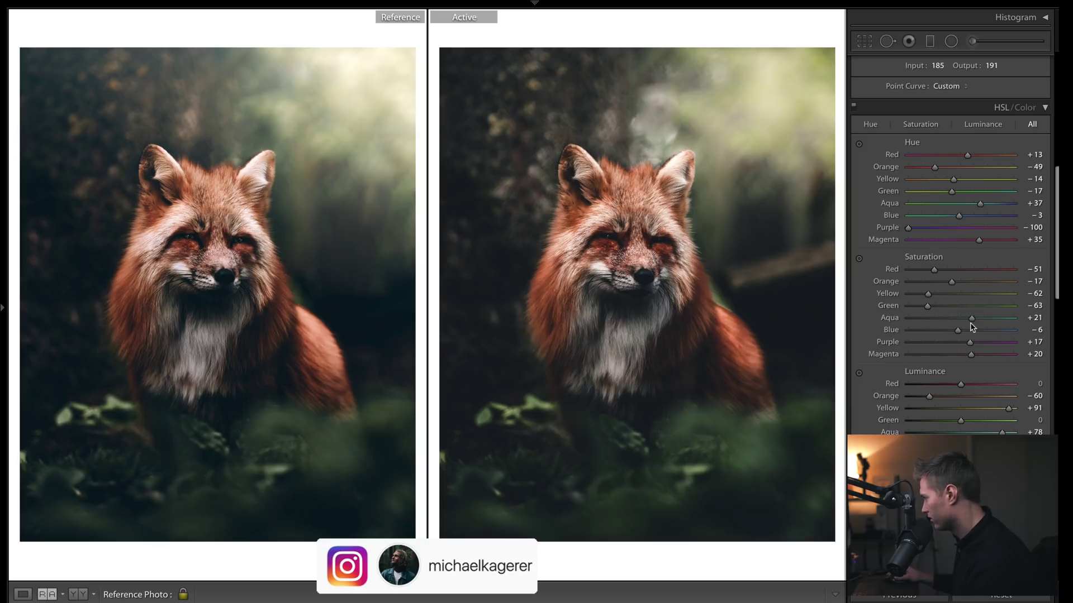
drag(1012, 330, 957, 328)
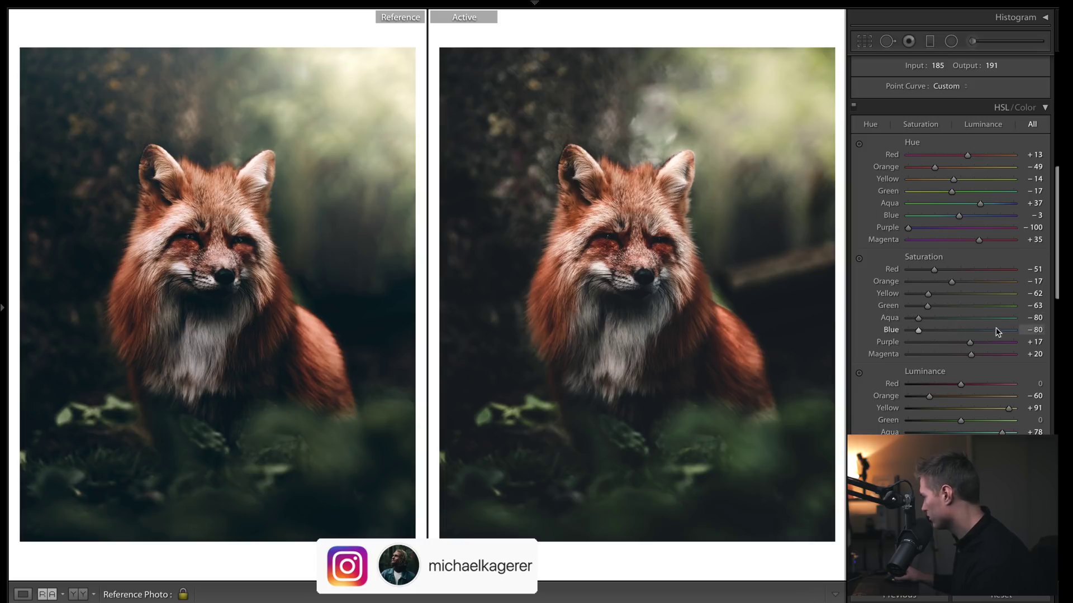
drag(1001, 432, 955, 426)
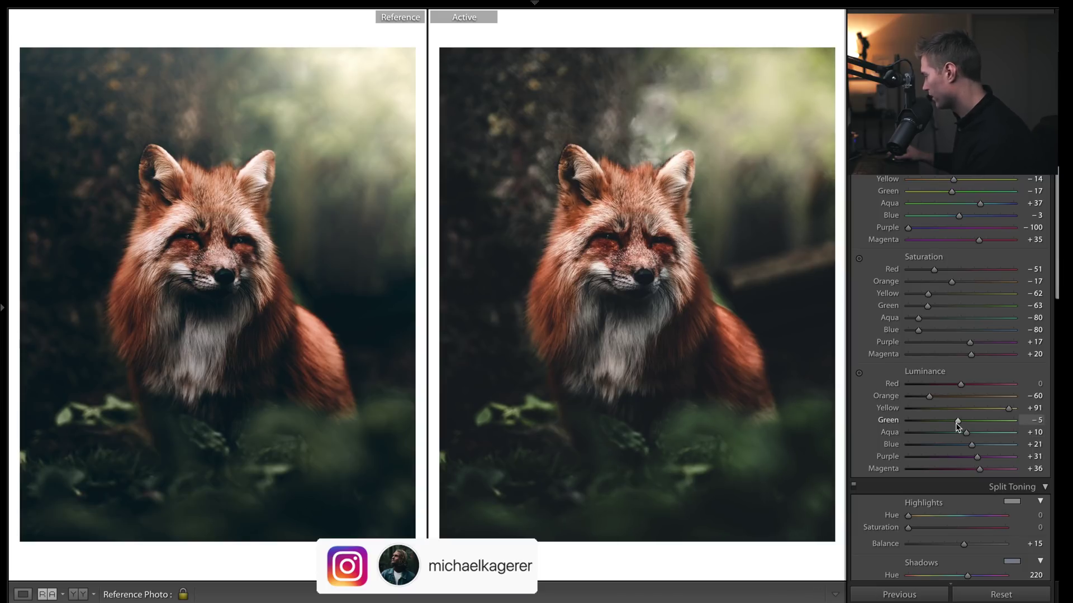
Darken the orange fur to Orange luminance -75, with Yellow luminance at +91.
drag(931, 399, 899, 401)
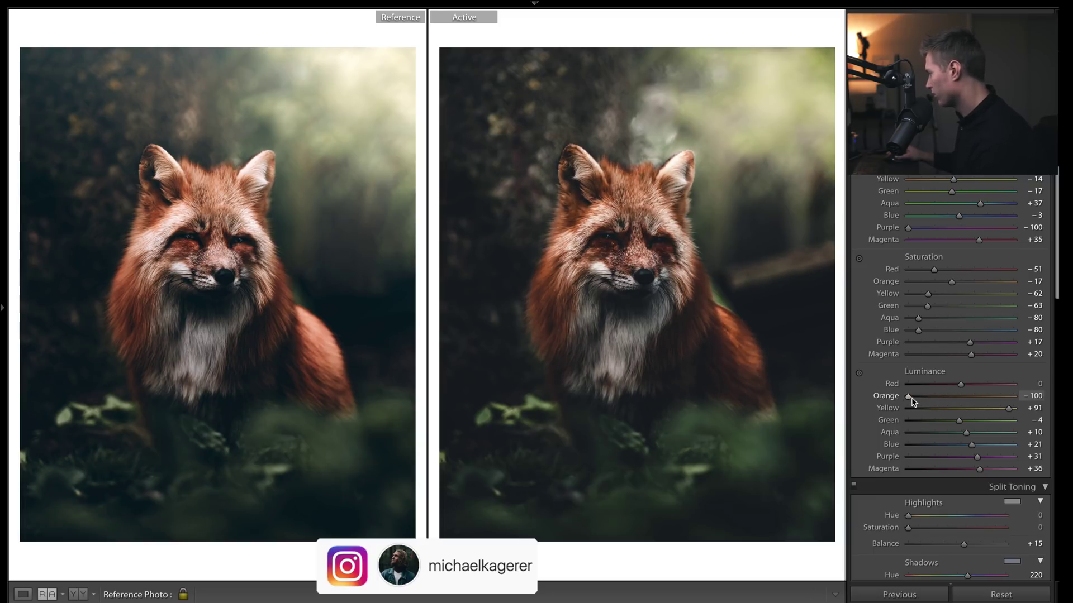
double_click(908, 397)
double_click(1008, 409)
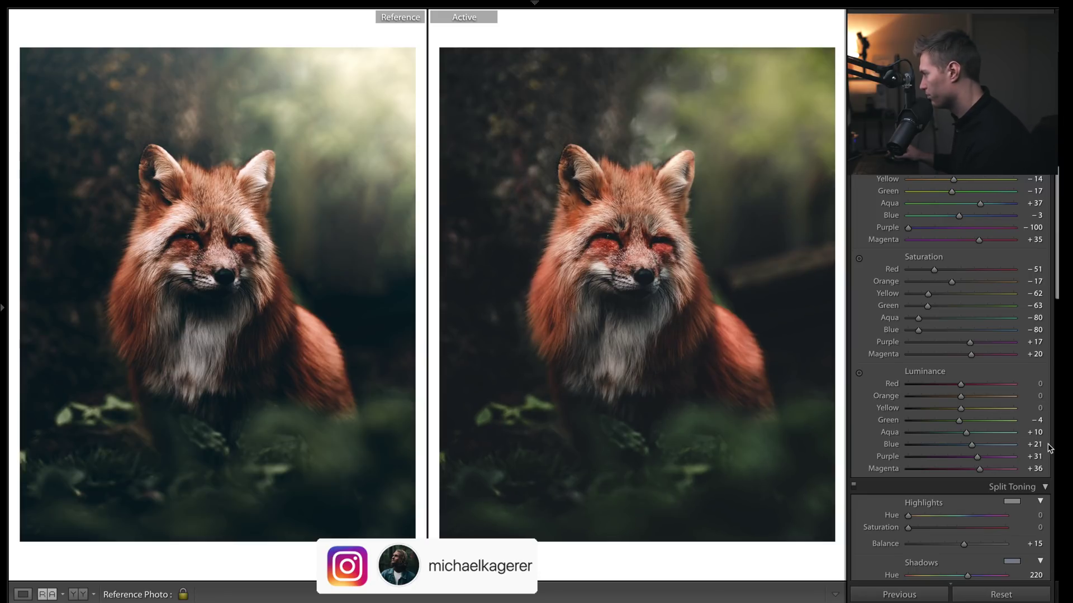
click(1006, 409)
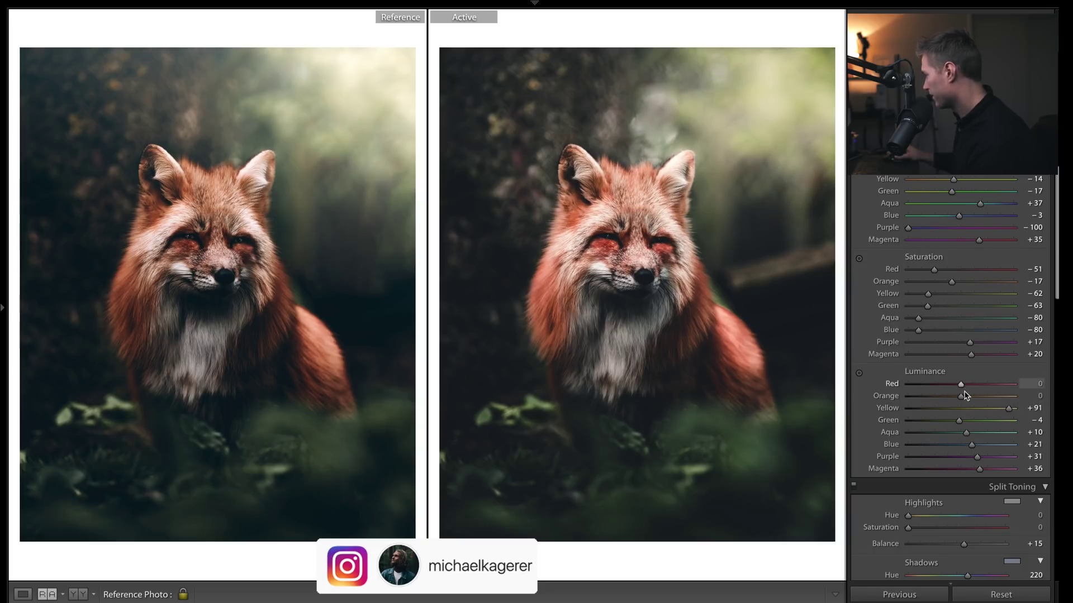
drag(961, 395, 924, 399)
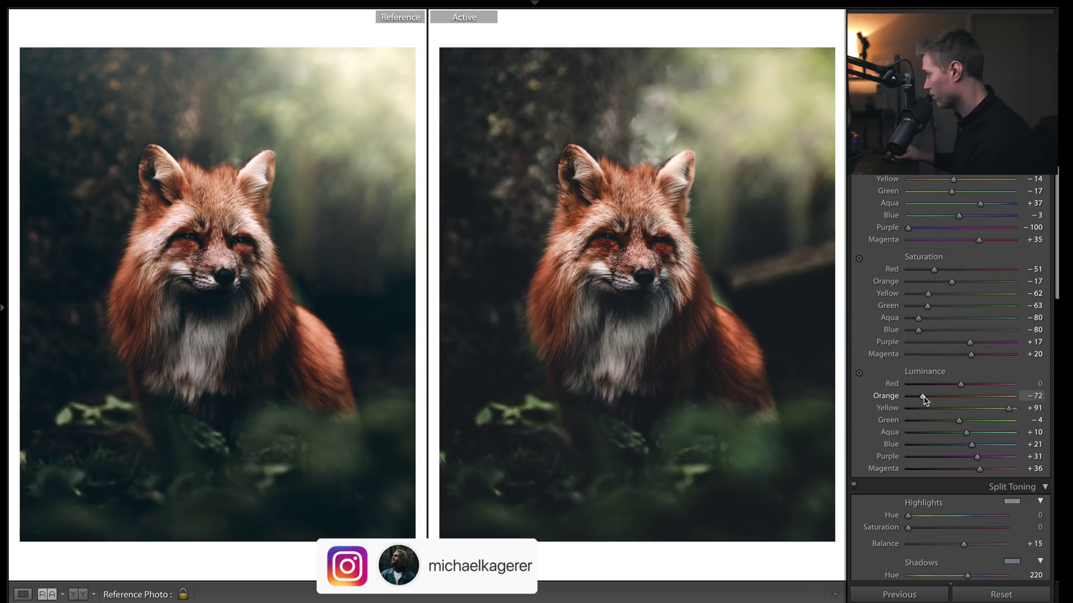
drag(924, 399, 928, 406)
Set Sharpening Amount to 104 and Masking to 72 so mainly fur edges sharpen.
scroll(929, 406, down, 10)
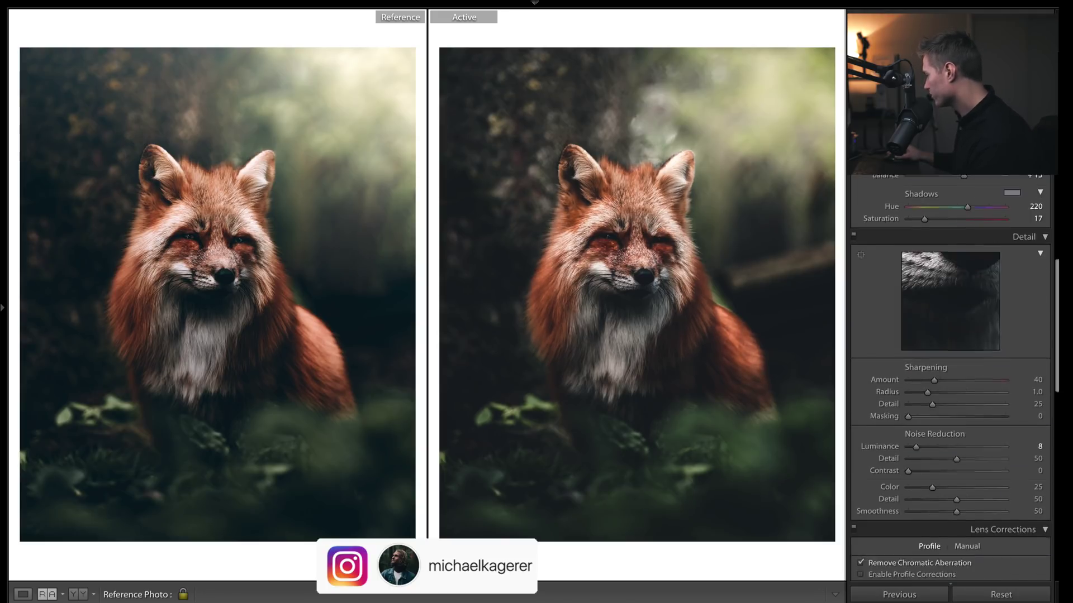
drag(968, 248, 974, 250)
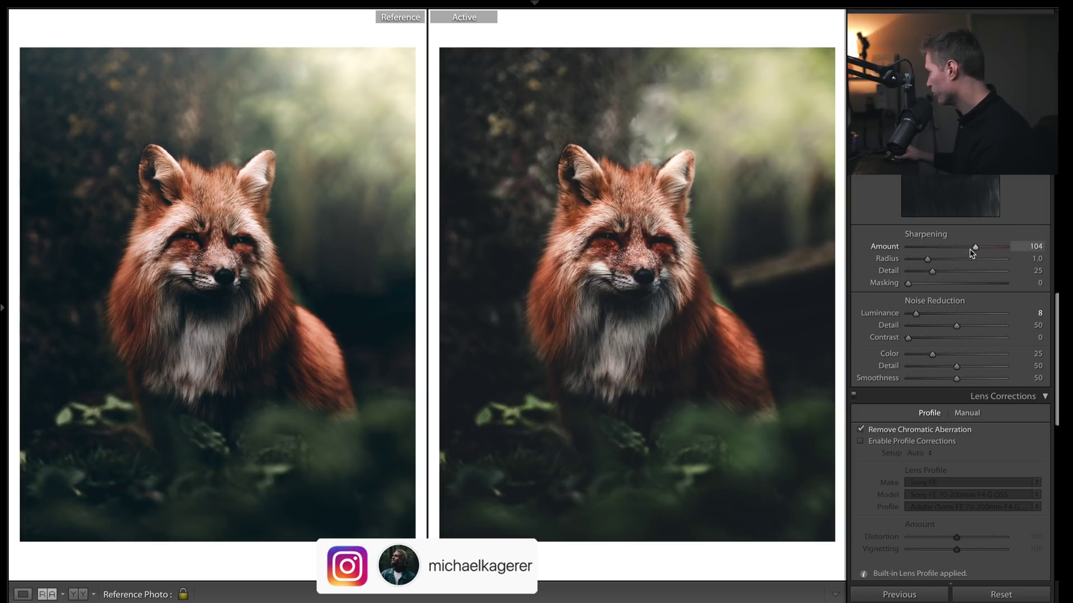
drag(908, 283, 987, 285)
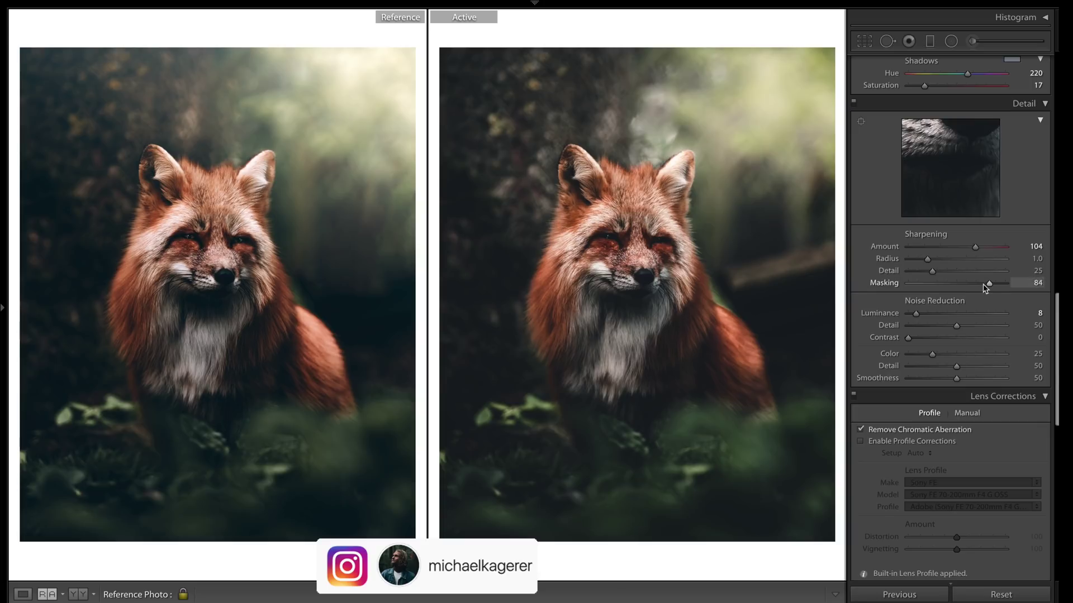
drag(984, 285, 979, 291)
drag(1055, 311, 1055, 71)
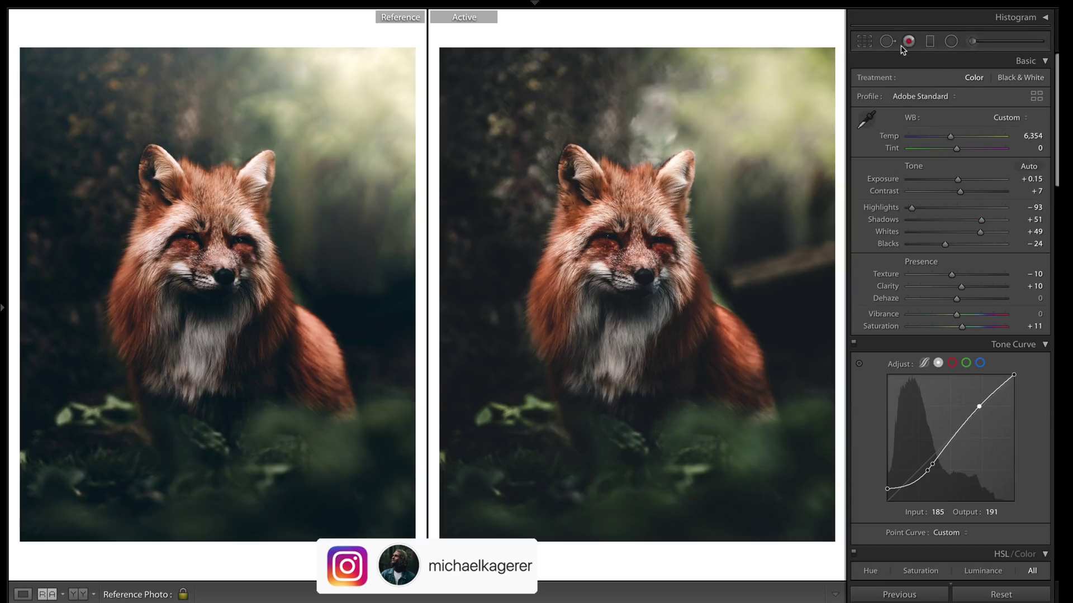
Zoom in on the fox's face and select the existing radial mask over its eye.
click(951, 41)
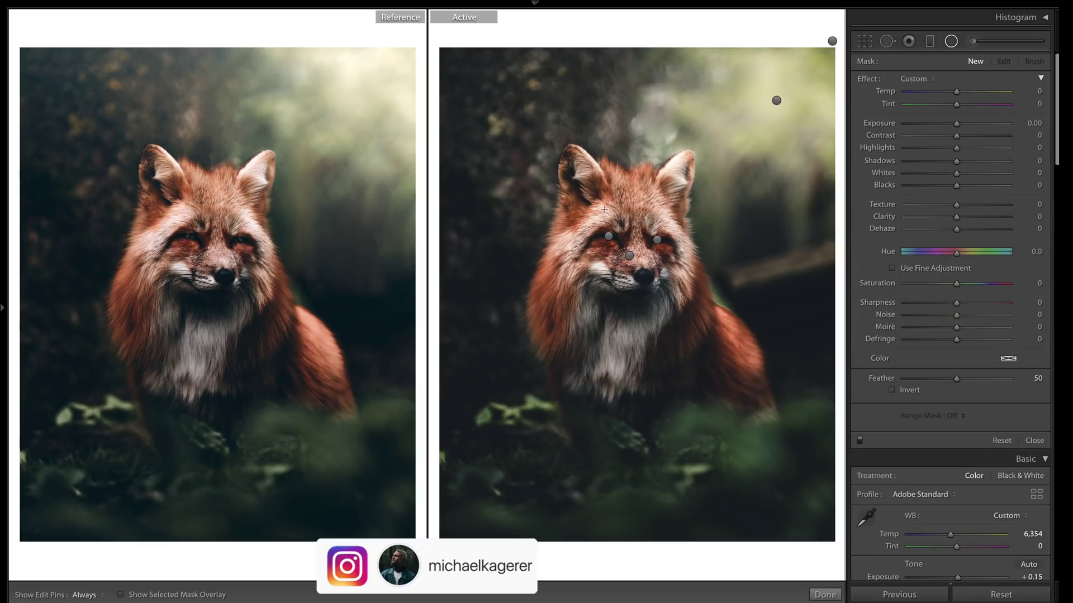
click(811, 590)
key(z)
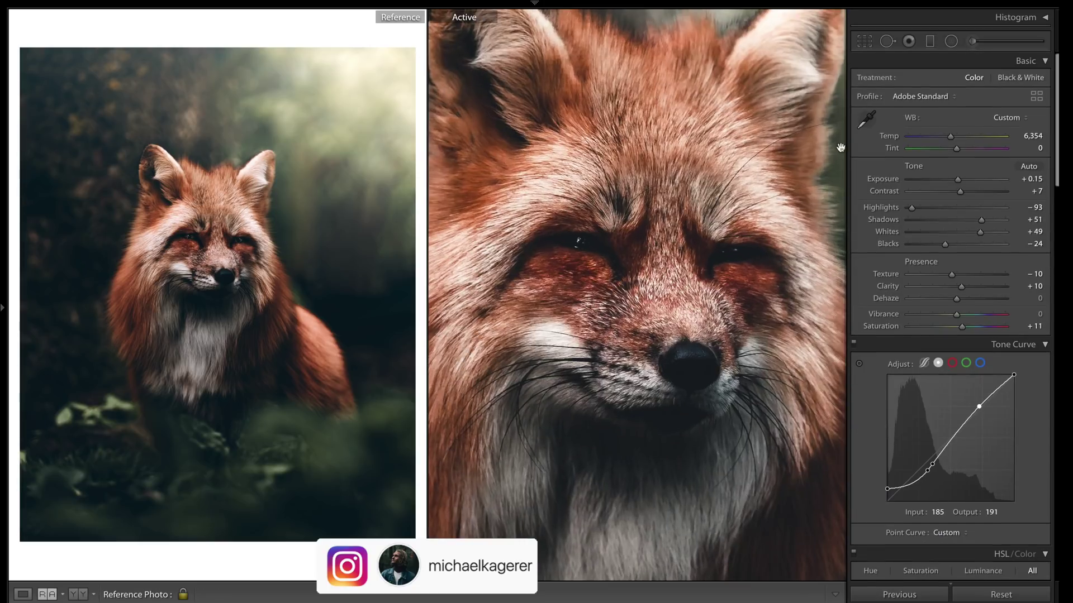
click(951, 41)
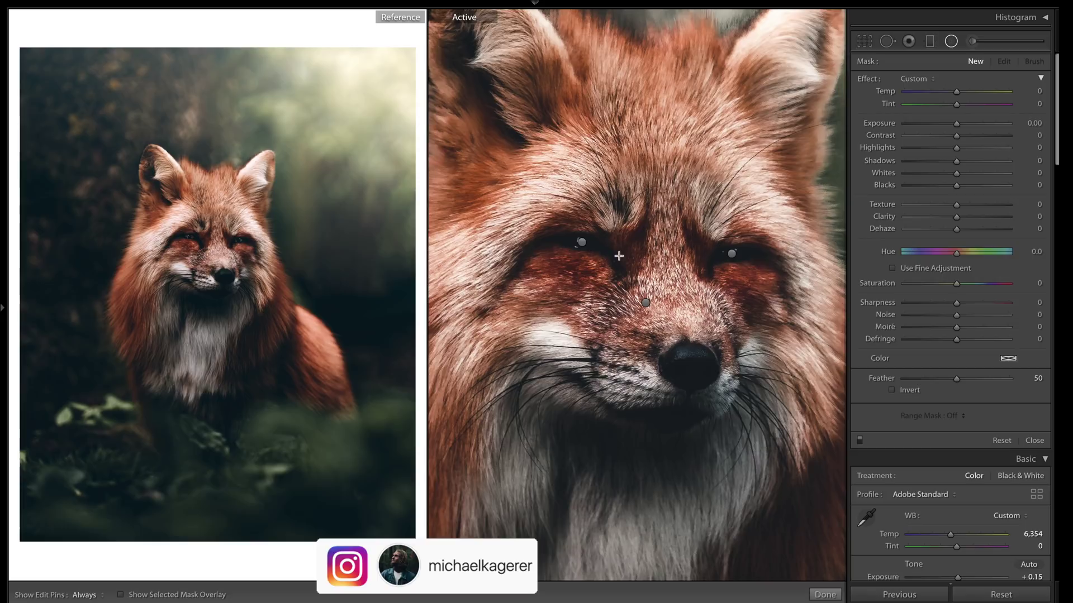
click(580, 243)
key(ctrl+z)
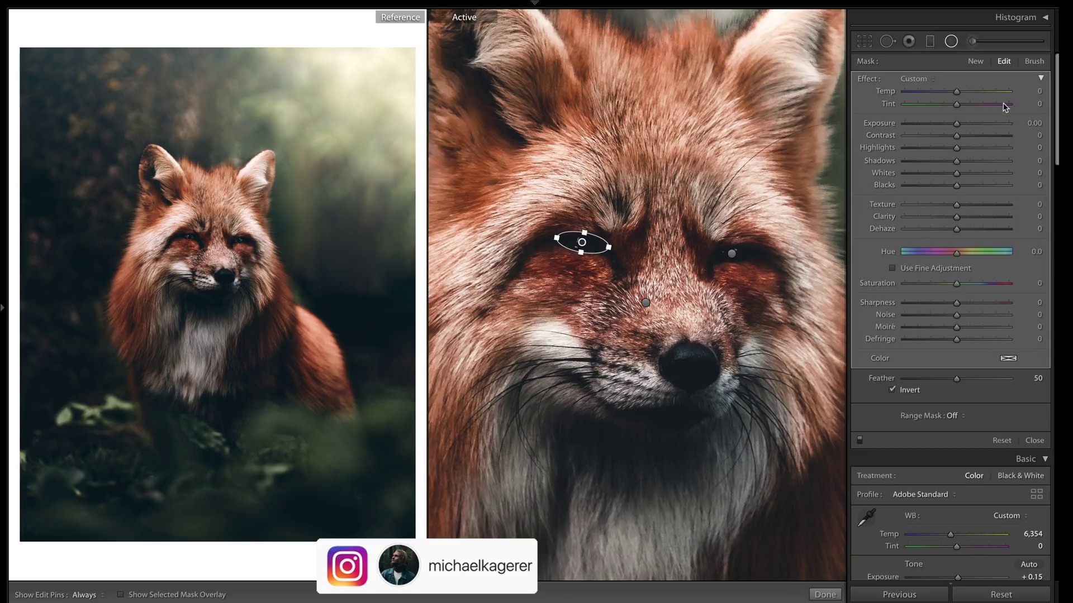
Brighten the first eye's mask: Exposure 1.84, Contrast 92, darker Blacks, Whites about -50.
drag(972, 125, 981, 128)
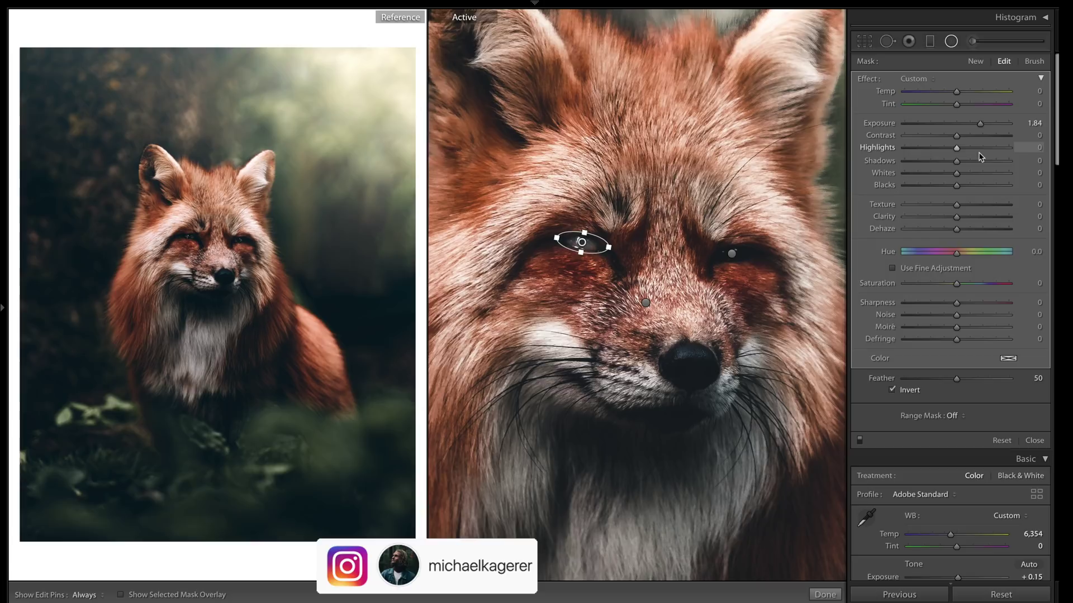
click(1006, 136)
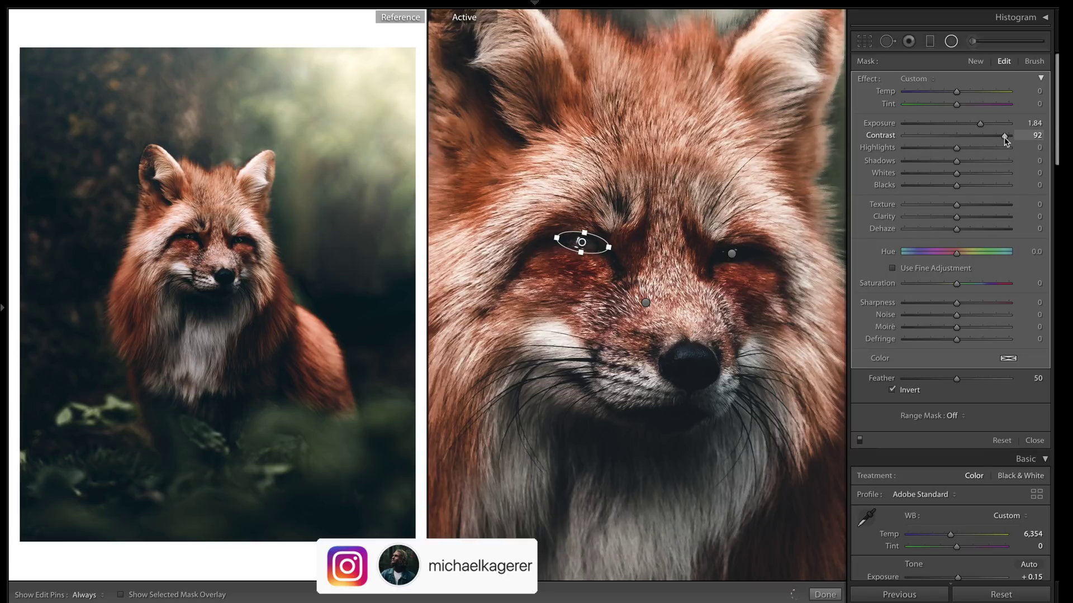
drag(956, 185, 950, 189)
click(930, 173)
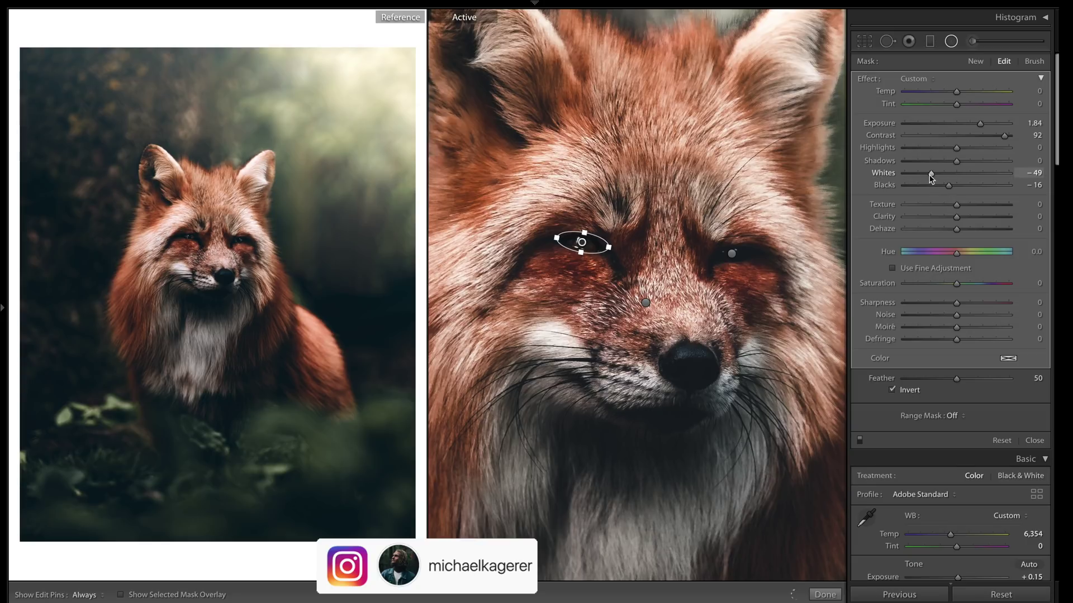
drag(925, 174, 928, 175)
Add a radial mask on the second eye (Exposure 1.75, Contrast 92, Whites -49), then view the whole photo.
drag(732, 254, 748, 263)
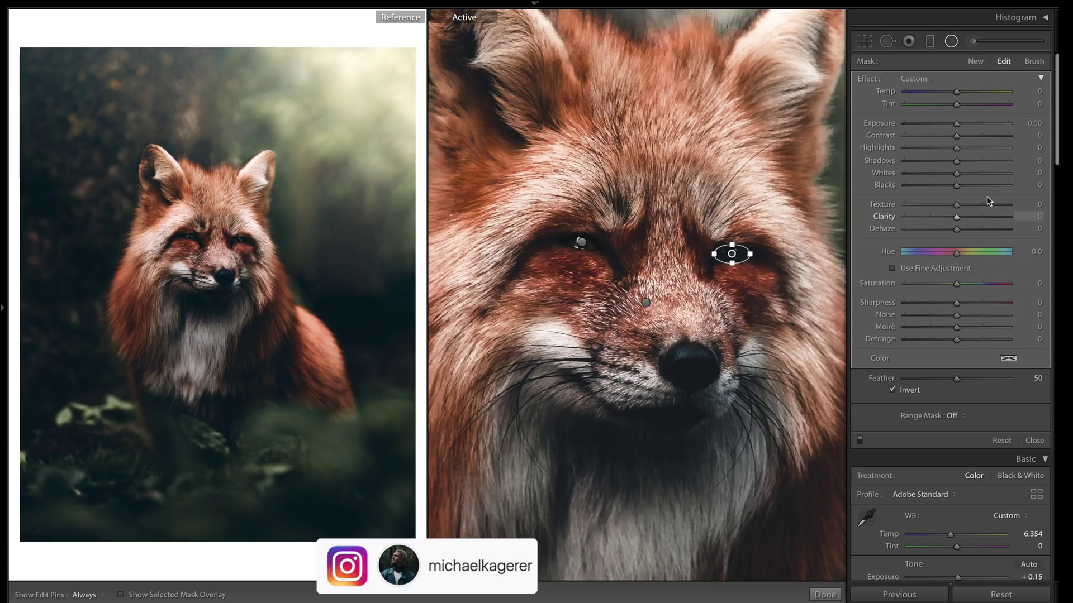
drag(977, 126, 979, 124)
drag(957, 135, 1004, 139)
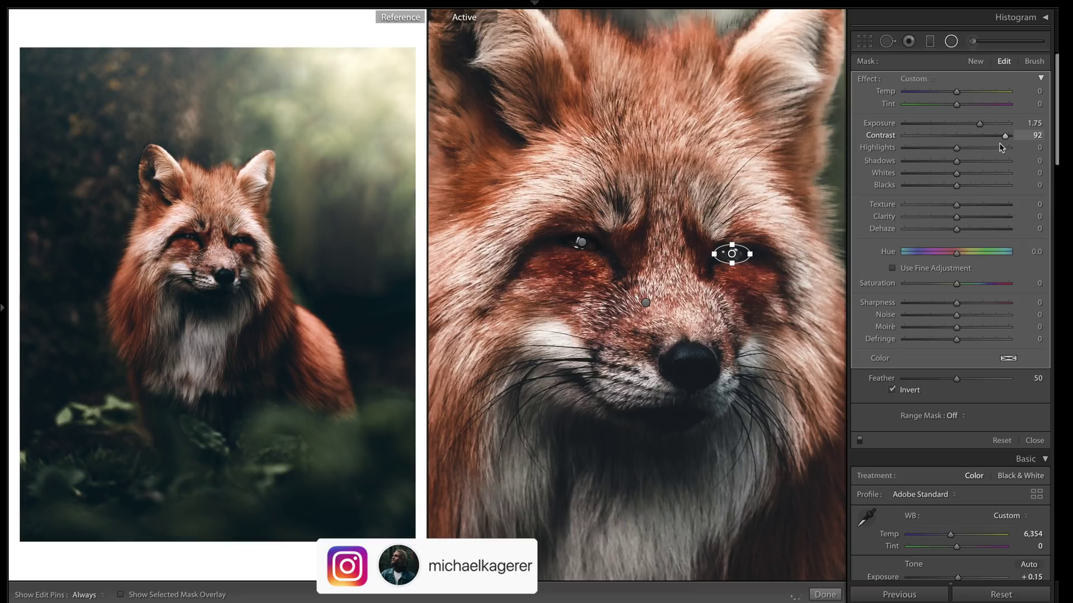
drag(957, 173, 930, 173)
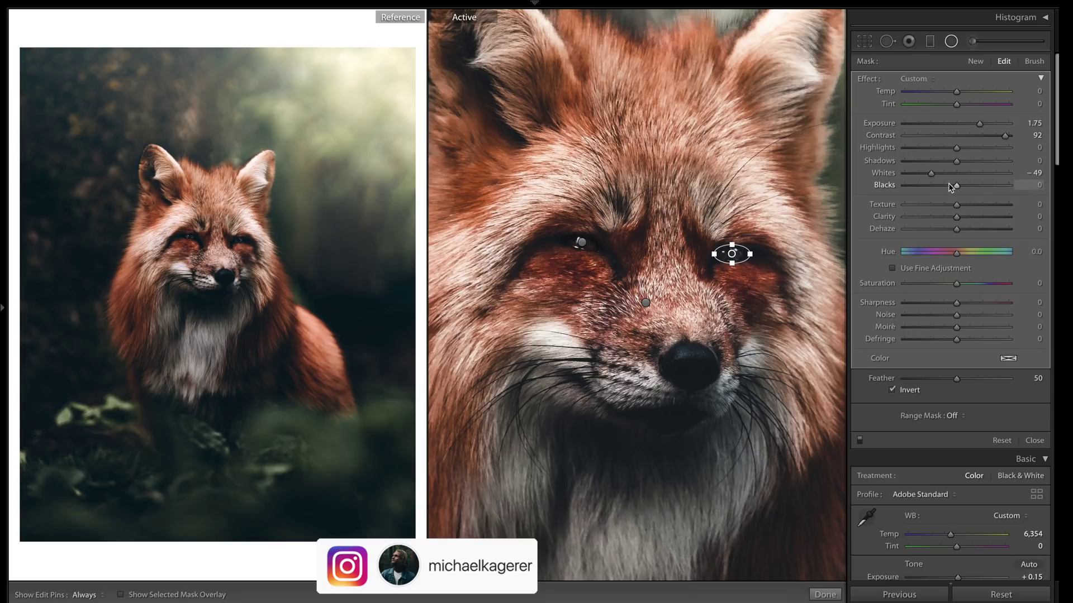
click(825, 594)
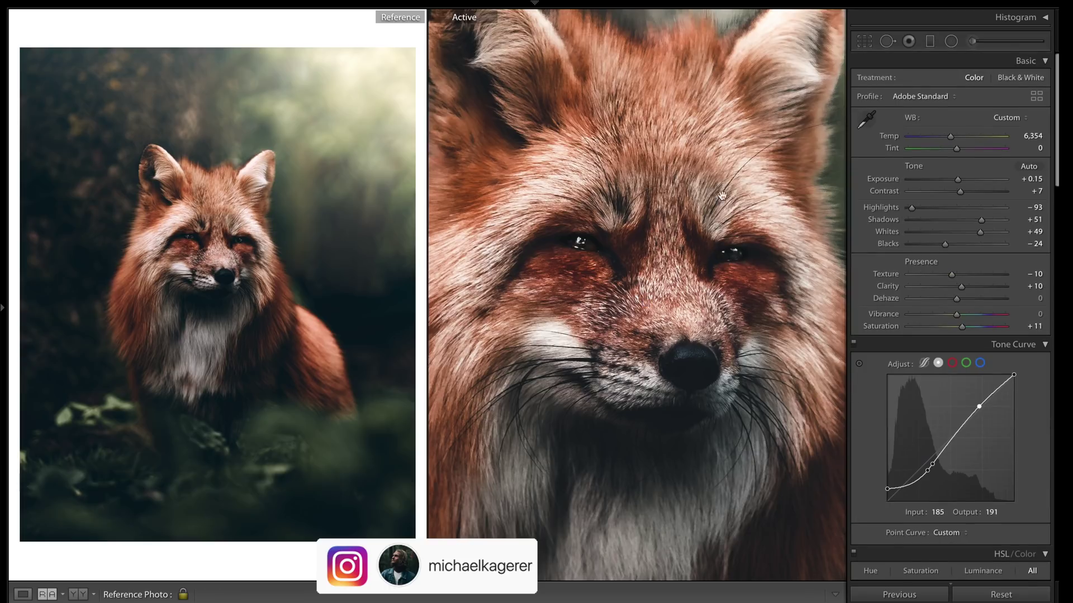
click(748, 252)
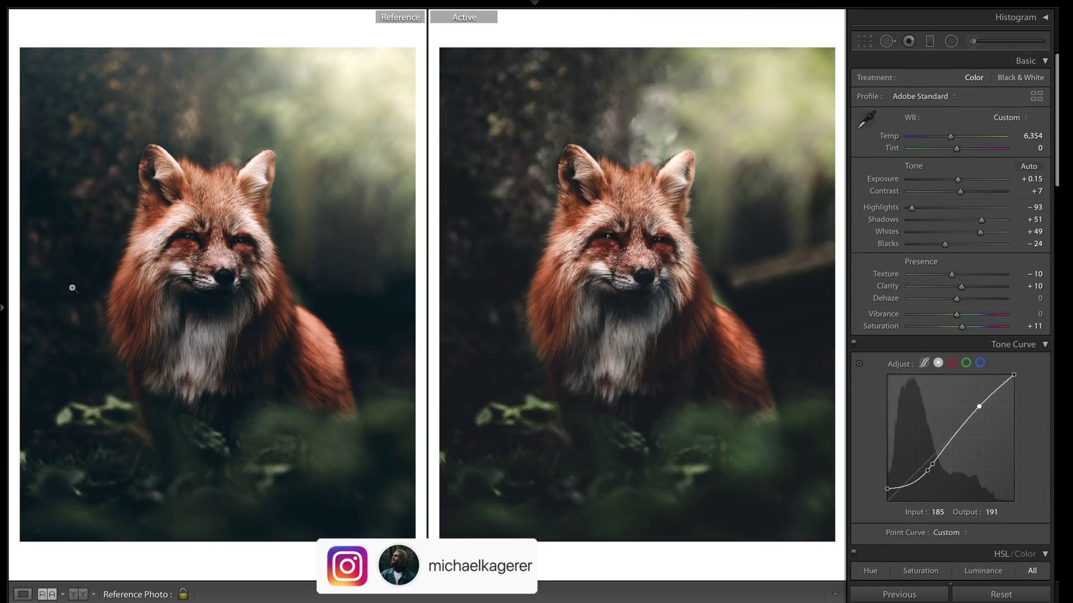
click(186, 241)
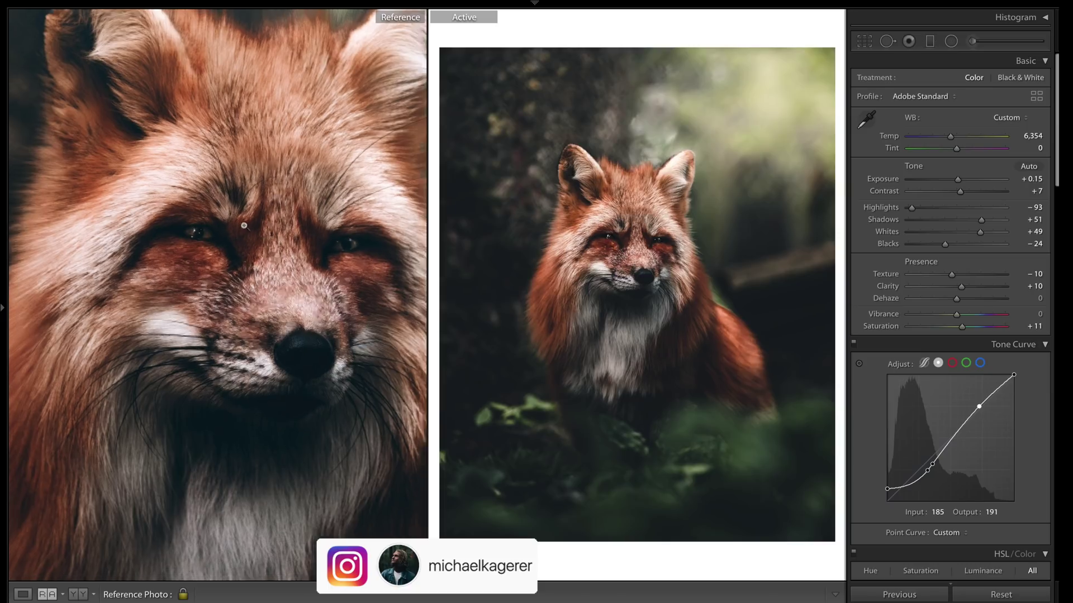
click(313, 326)
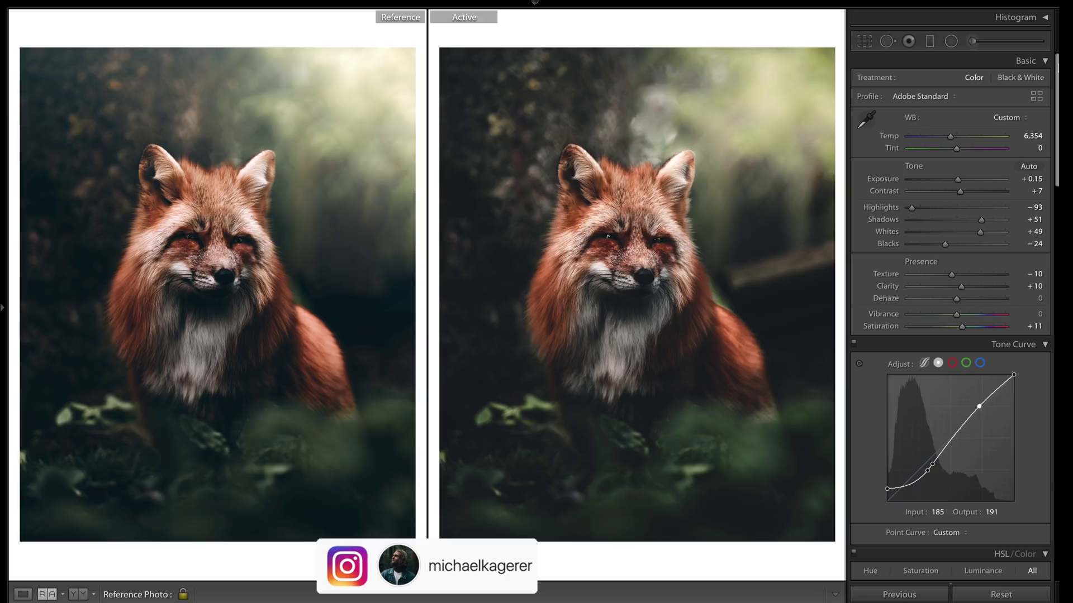
scroll(951, 316, down, 10)
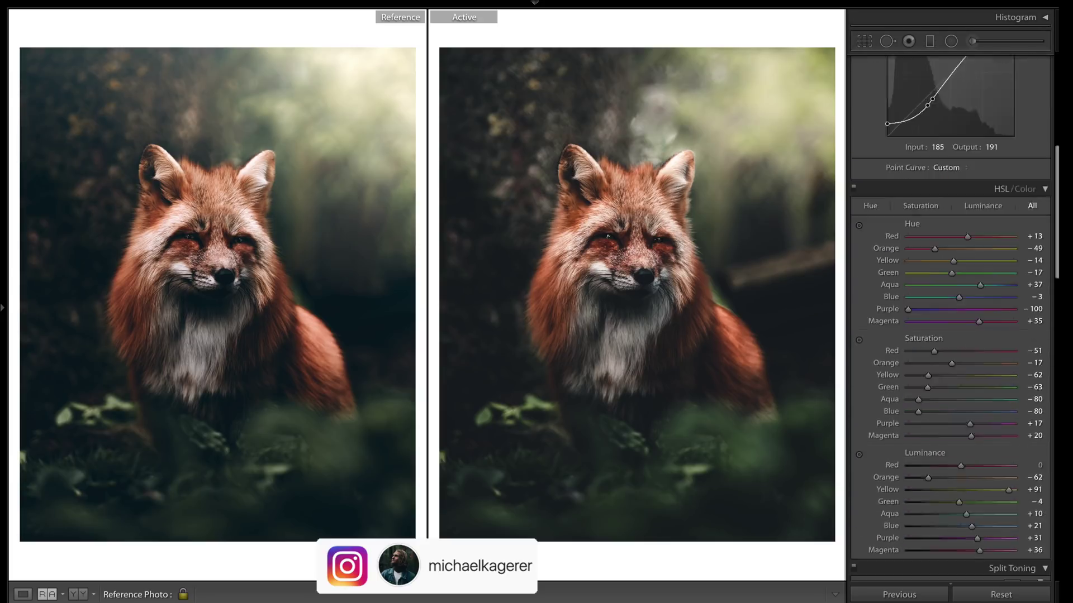
scroll(928, 340, down, 10)
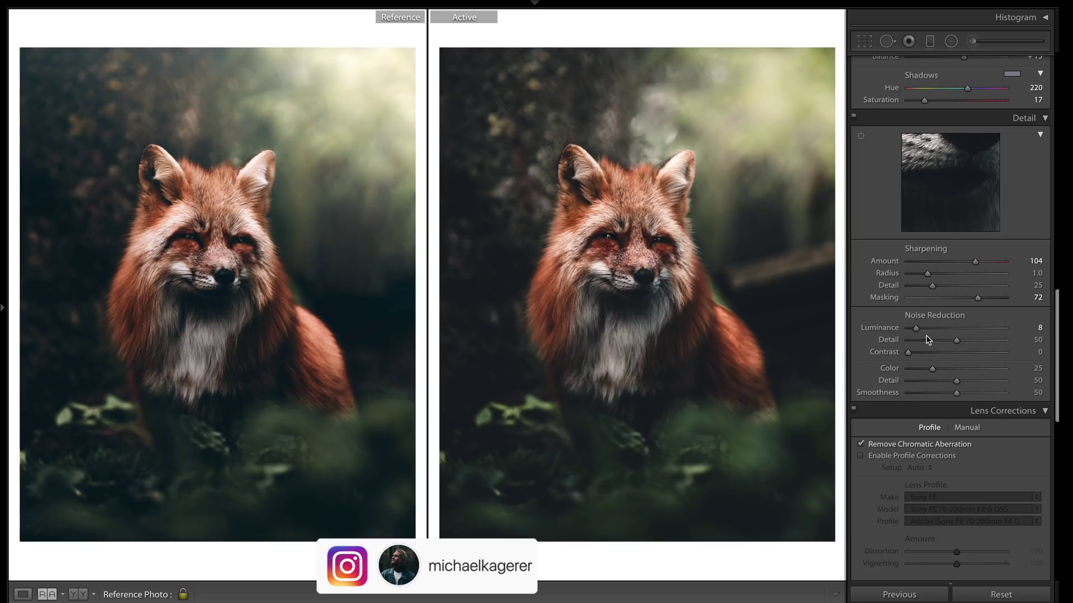
drag(915, 328, 906, 329)
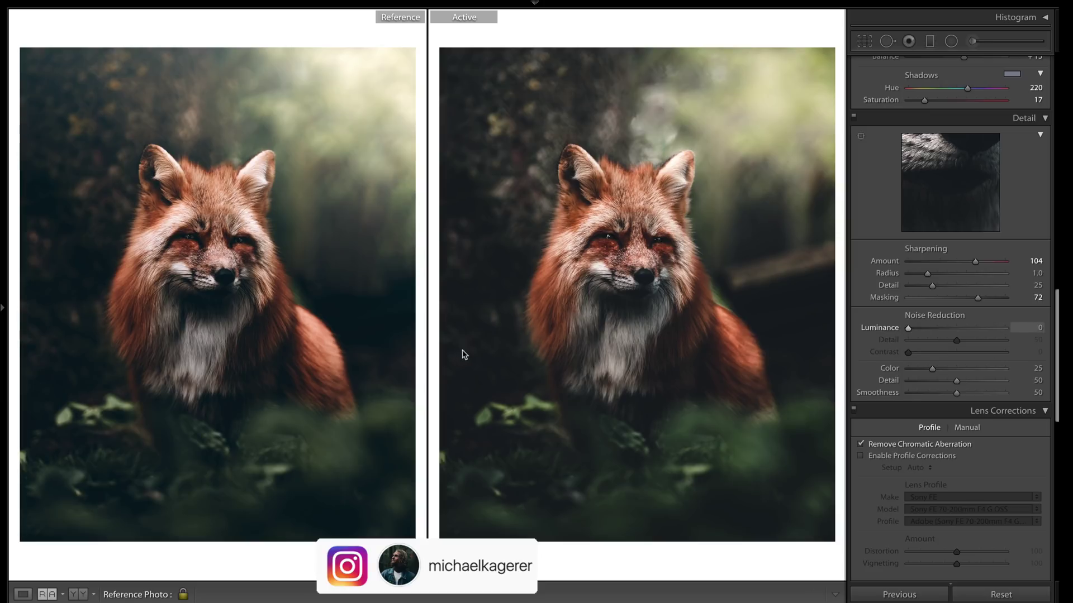
text(100)
key(Return)
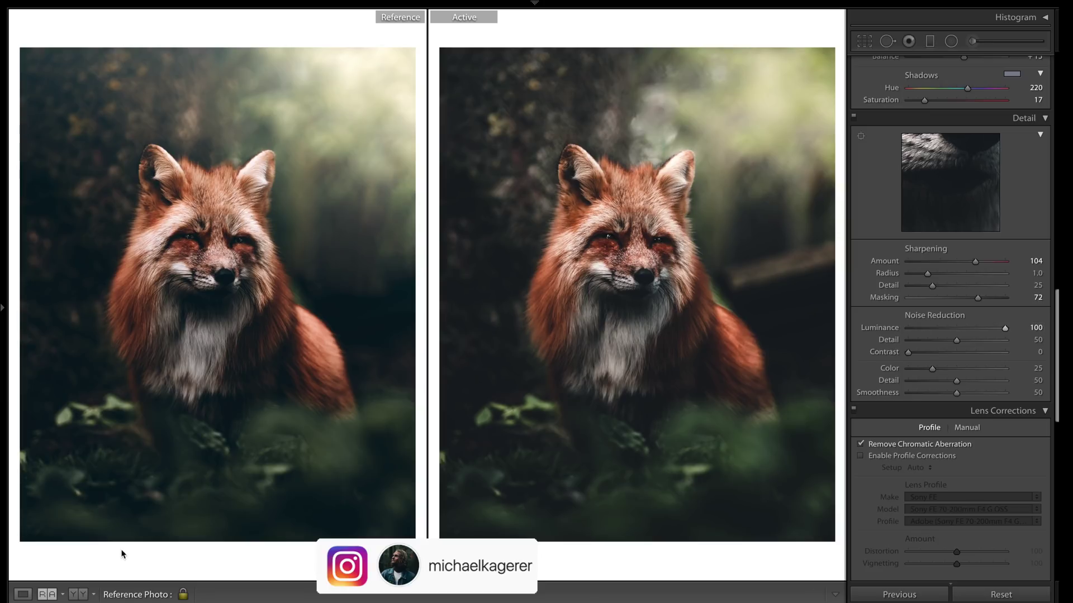
key(ctrl+z)
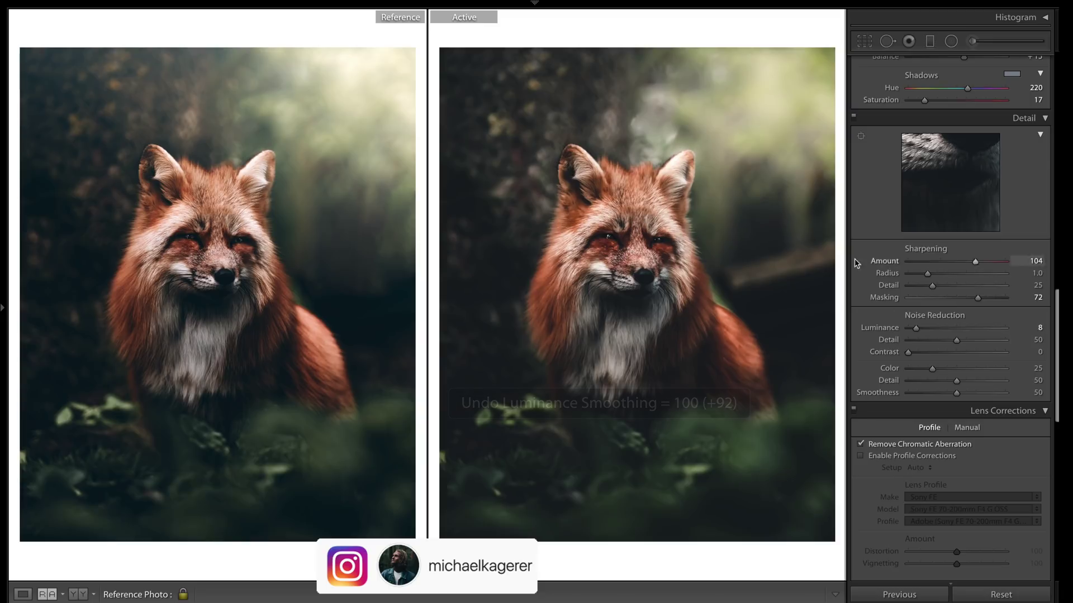
drag(1055, 317, 1049, 16)
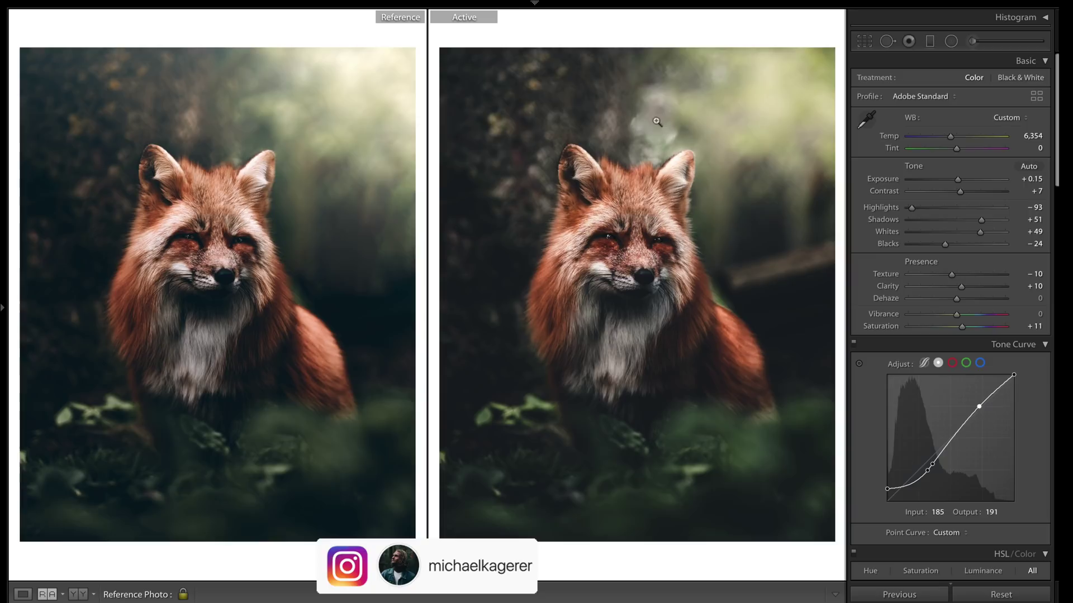
Try a clone spot above the fox's head, reapplying the undone blacks adjustment.
click(620, 146)
click(655, 173)
click(887, 41)
click(651, 134)
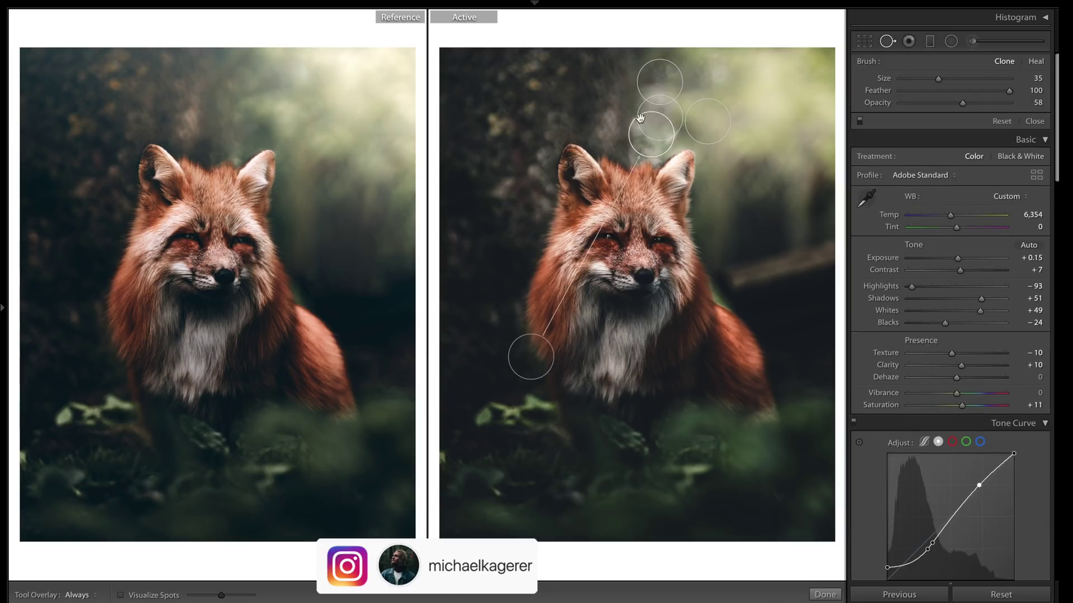
key(ctrl+shift+z)
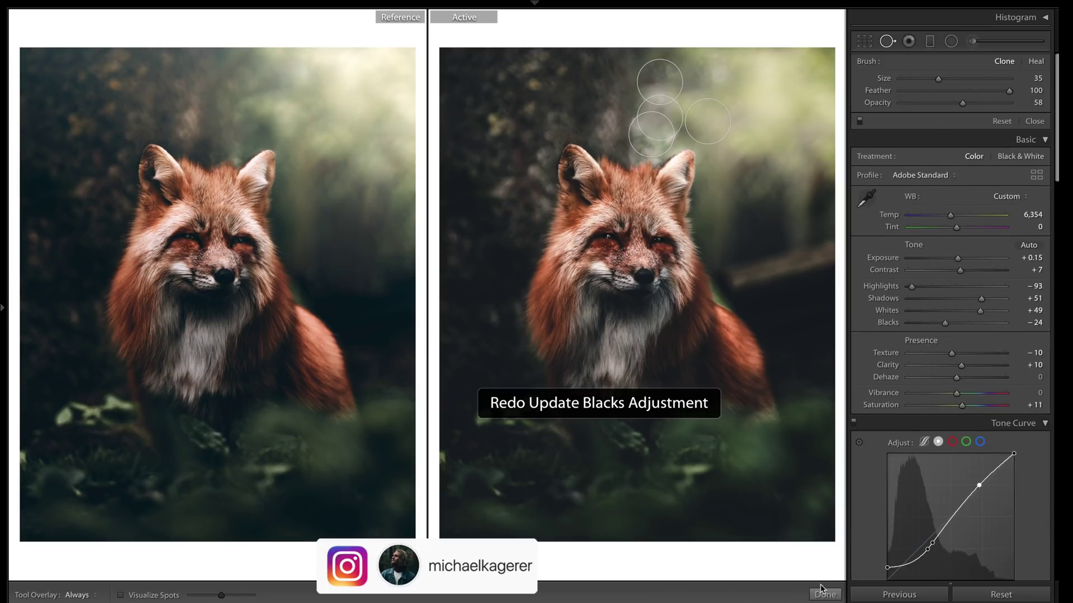
click(825, 595)
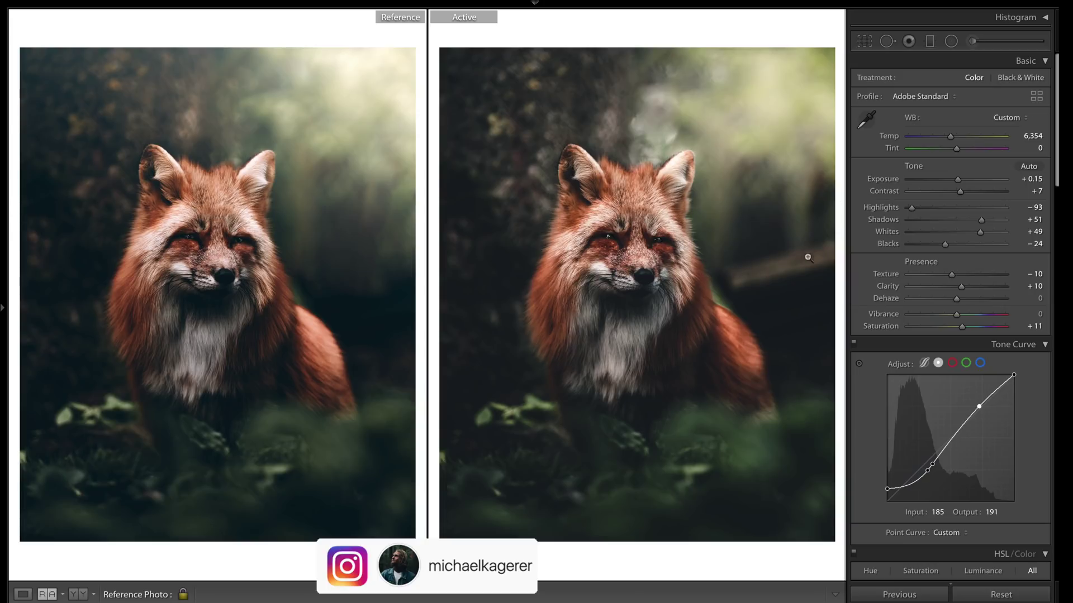
Clone the bright patch right of the fox from darker background at higher opacity; select the Red curve.
click(887, 40)
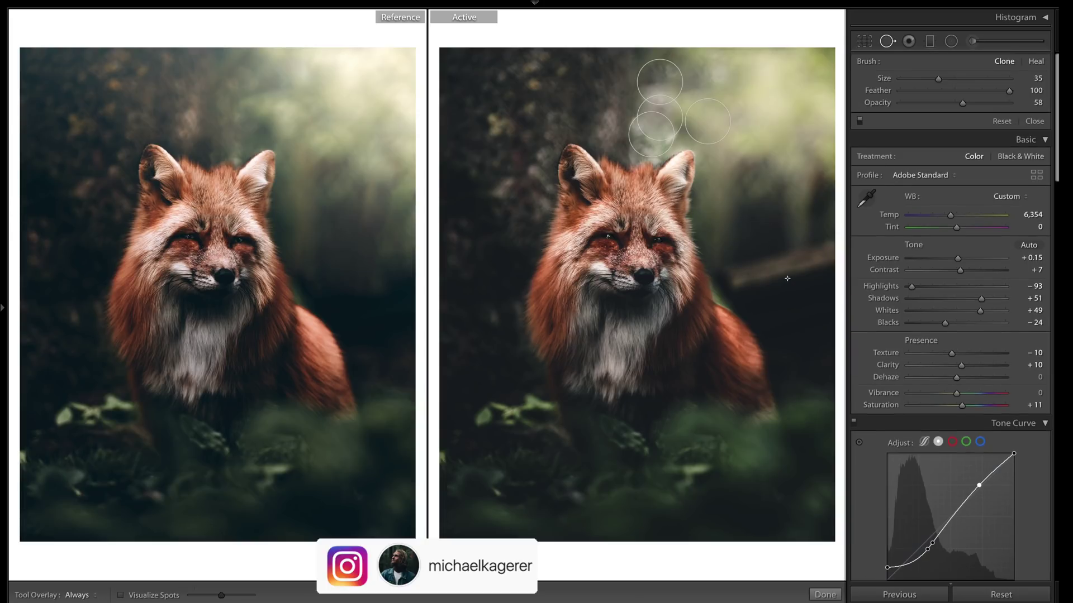
scroll(759, 271, up, 5)
drag(742, 271, 831, 255)
drag(777, 205, 773, 189)
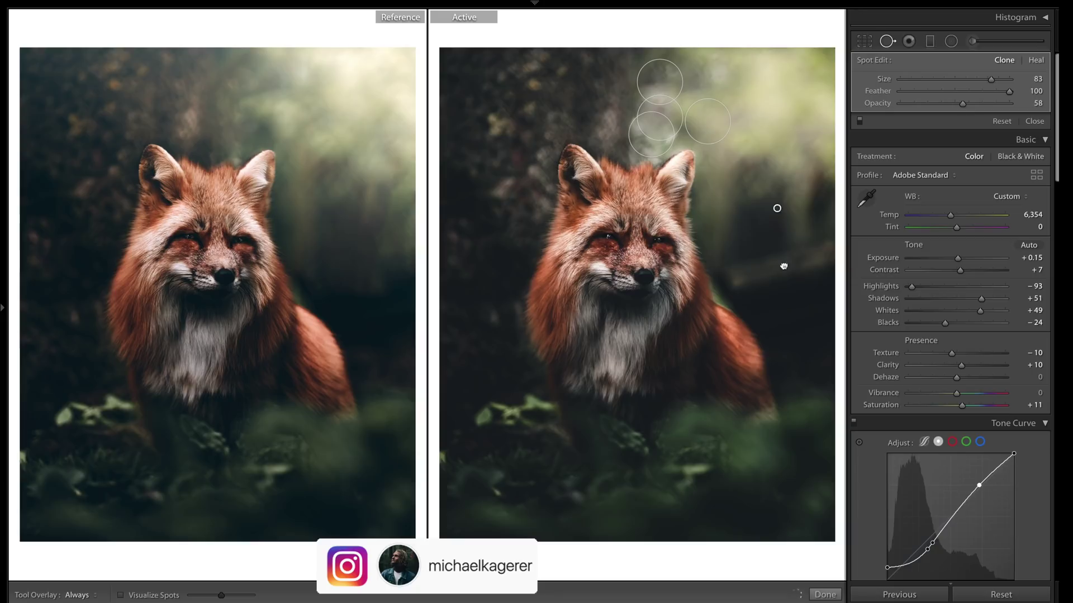
click(806, 301)
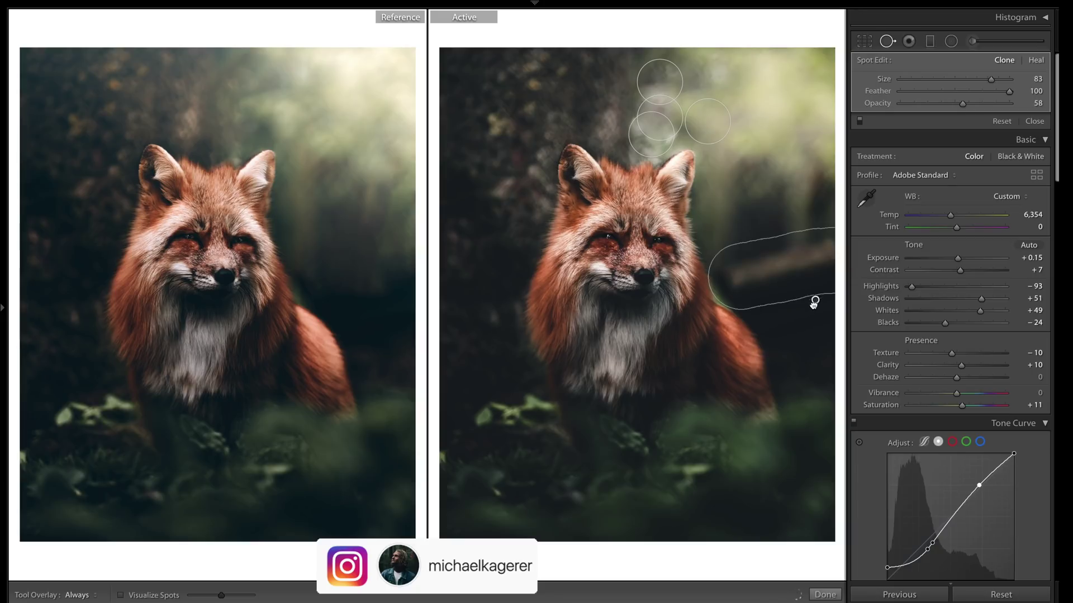
click(994, 104)
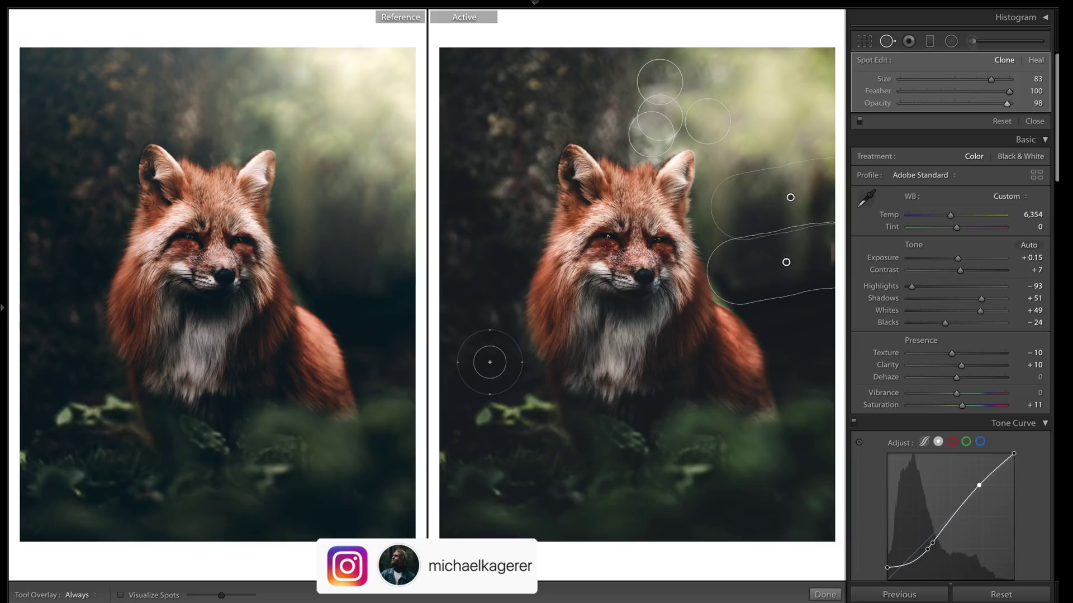
key(q)
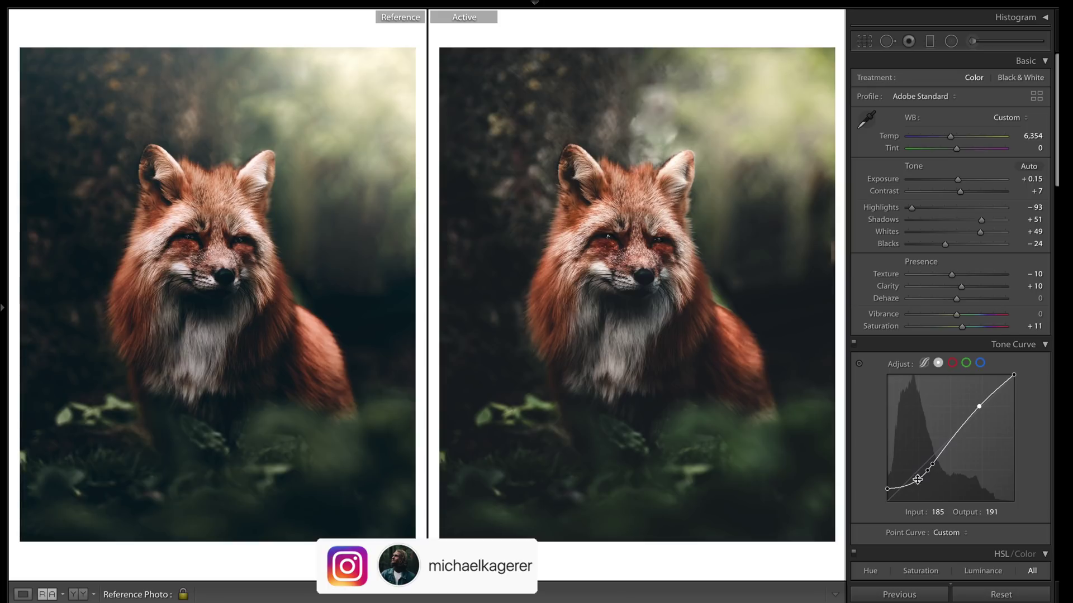
click(952, 364)
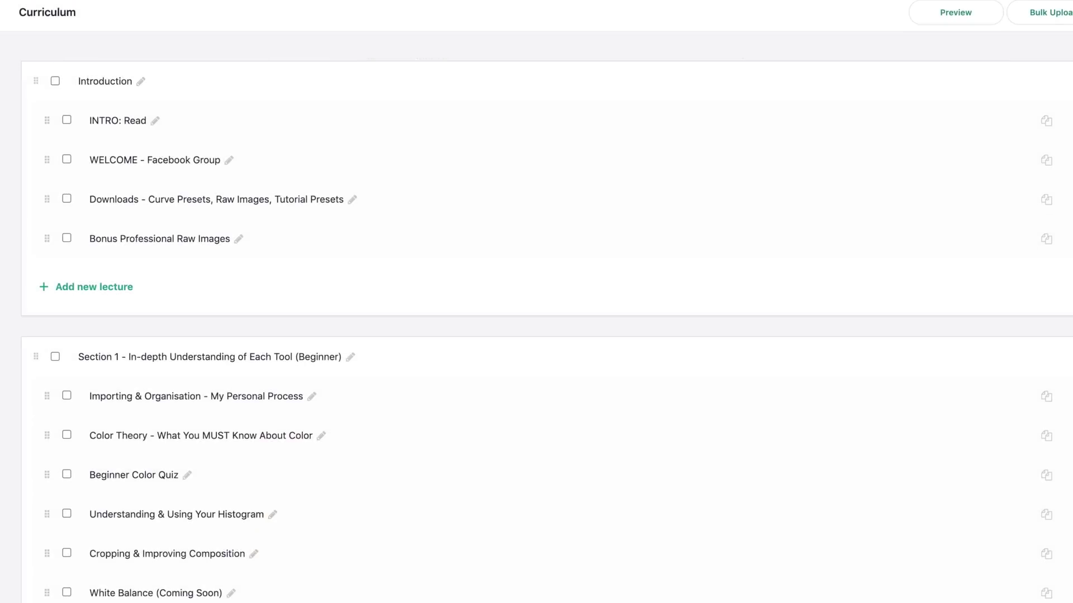
Scroll down the course page to the Section 1 lesson list.
scroll(536, 302, down, 4)
scroll(536, 302, down, 6)
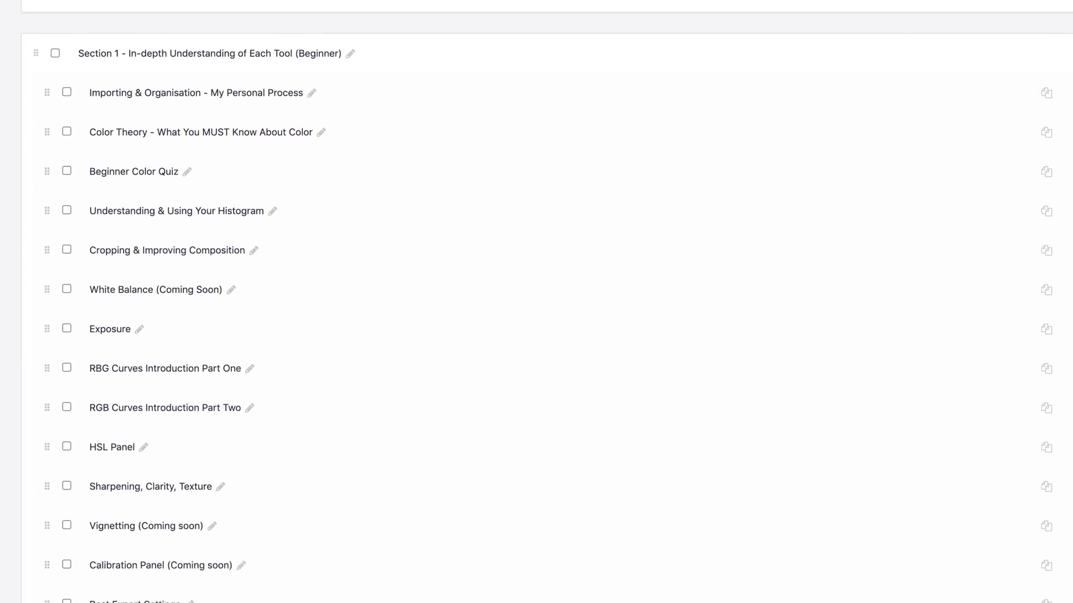
scroll(537, 302, down, 13)
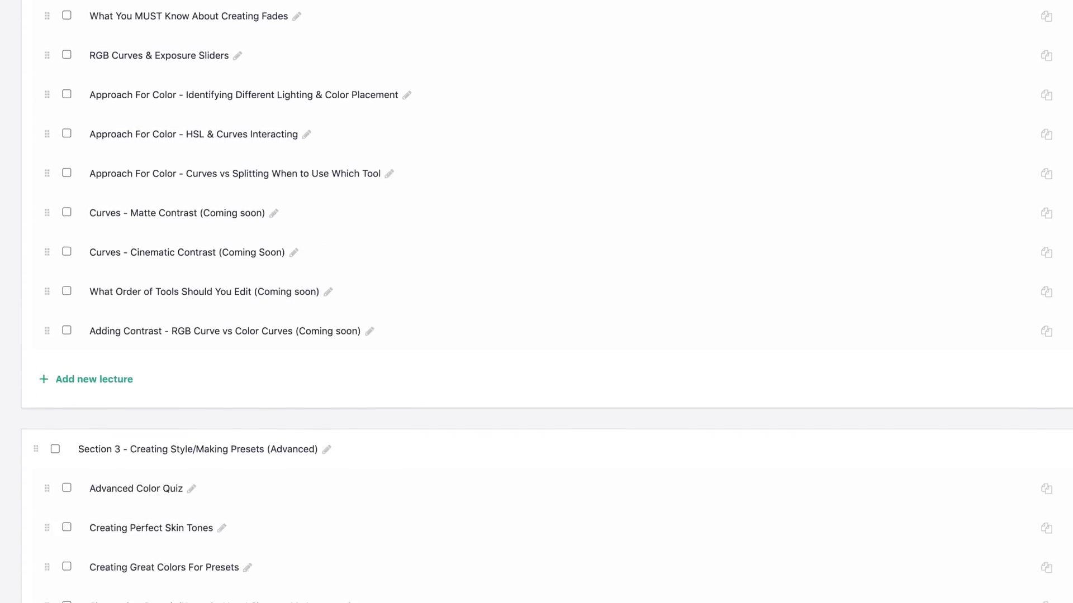